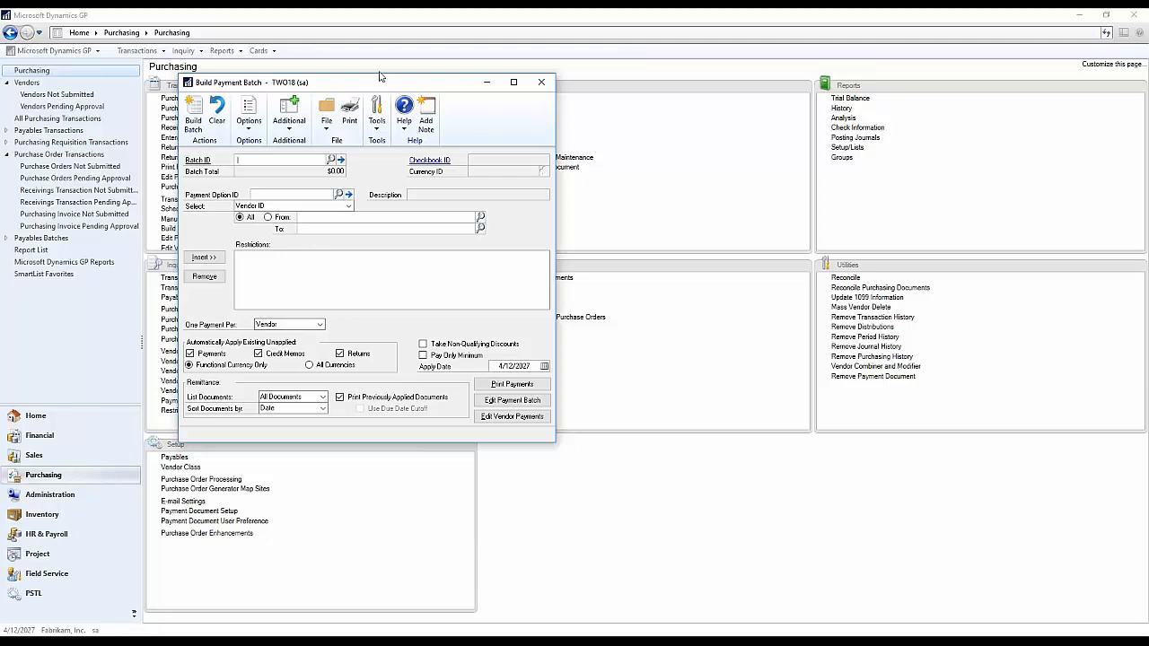
- Review the payment options on the vendor card for vendor ACETRAVE0001, including the One Payment Per setting, and close the card
drag(378, 82, 813, 110)
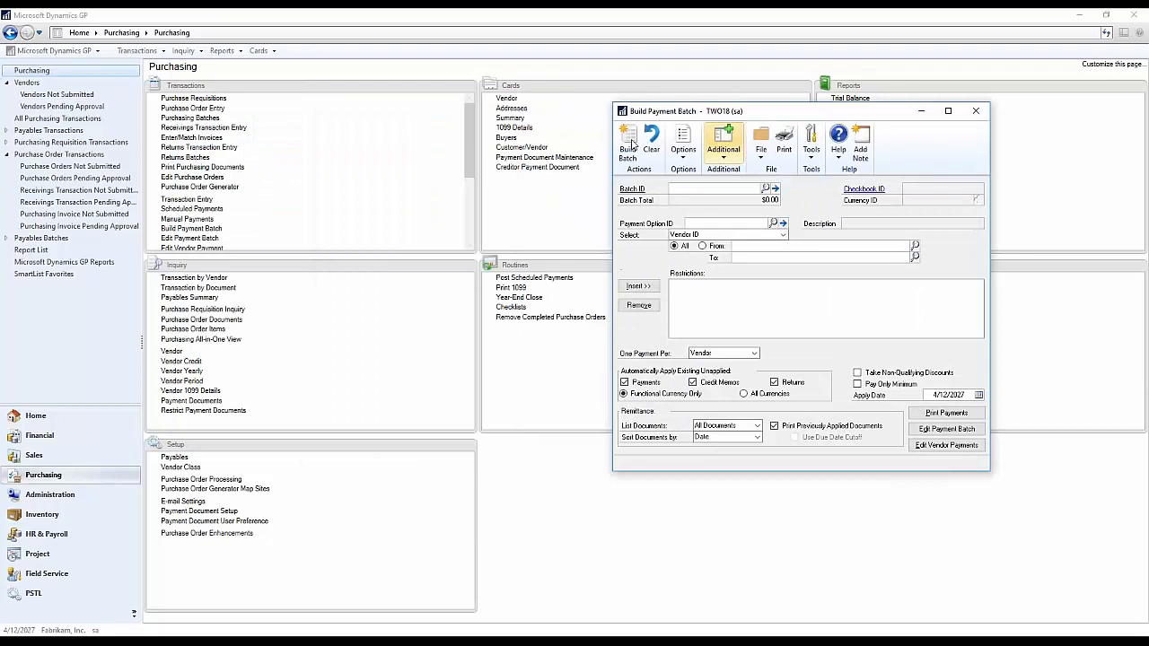
click(508, 101)
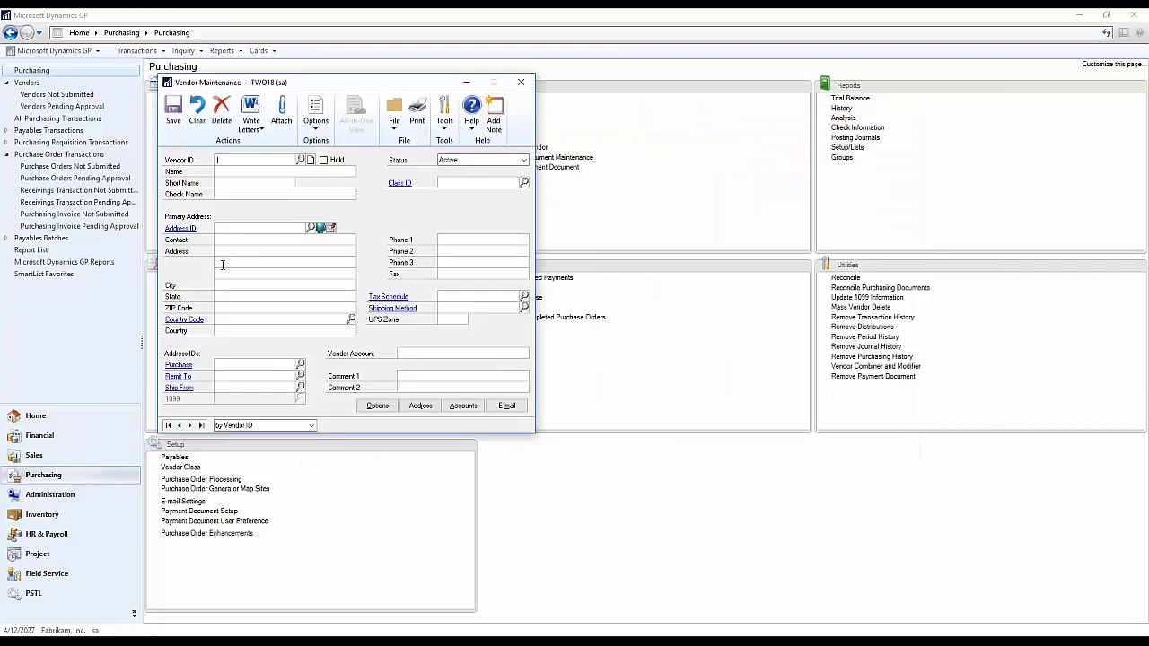
click(168, 425)
click(377, 406)
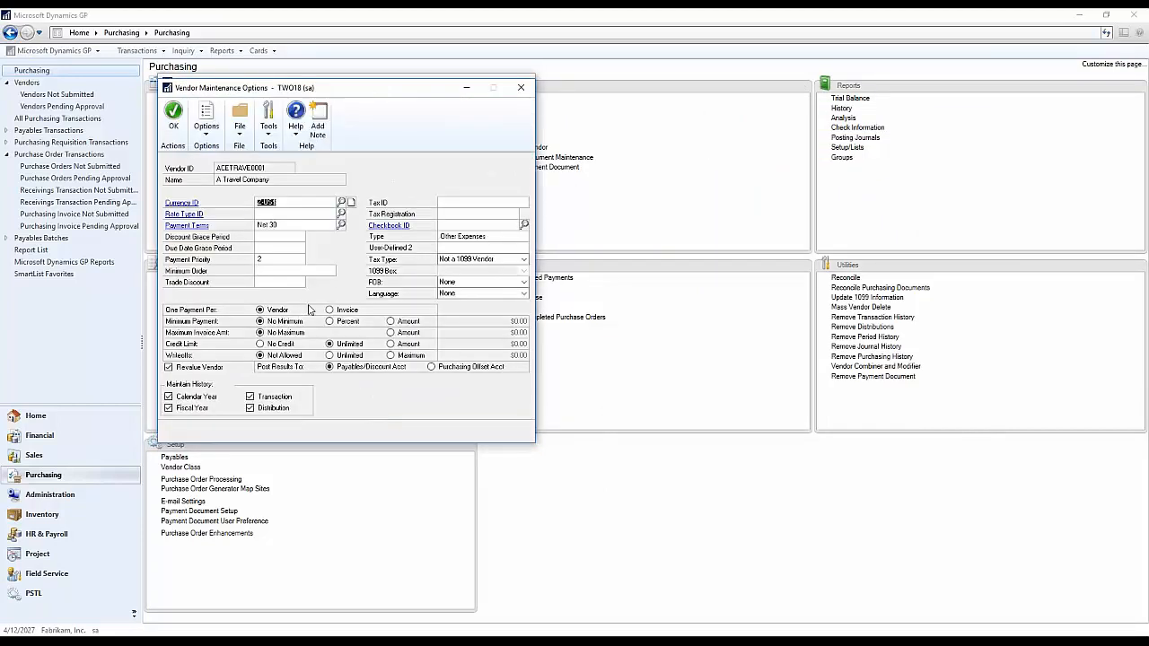
drag(226, 91, 449, 86)
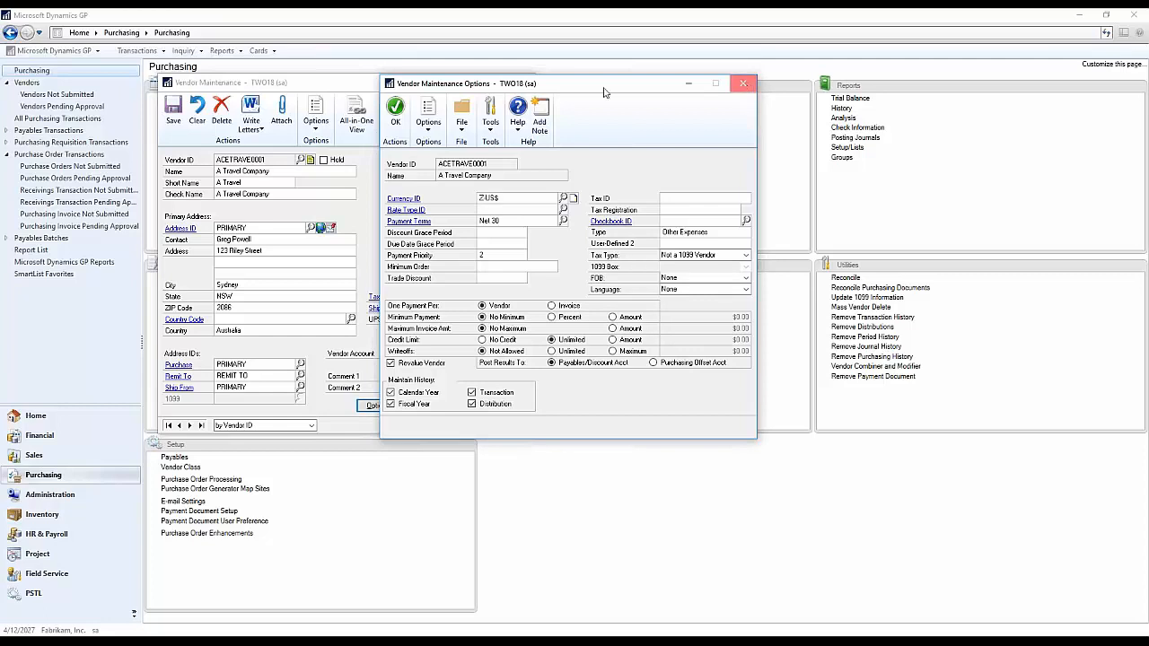
click(744, 82)
click(521, 83)
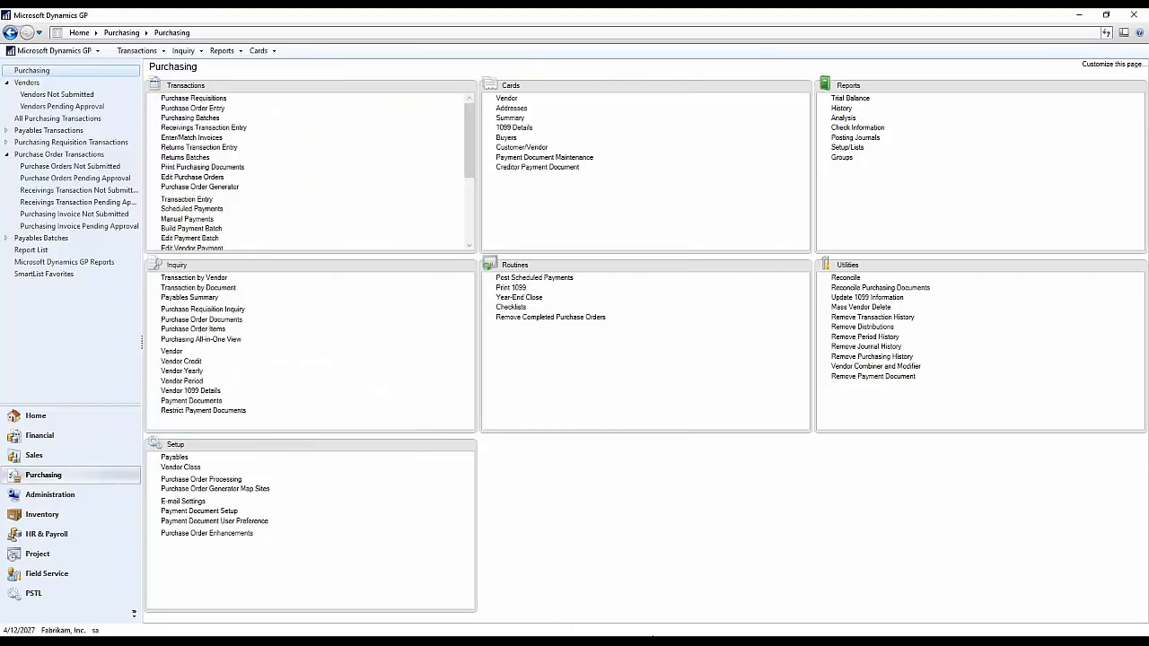
- Set One Payment Per to Use Vendor Option for the payment batch build
click(556, 641)
click(725, 353)
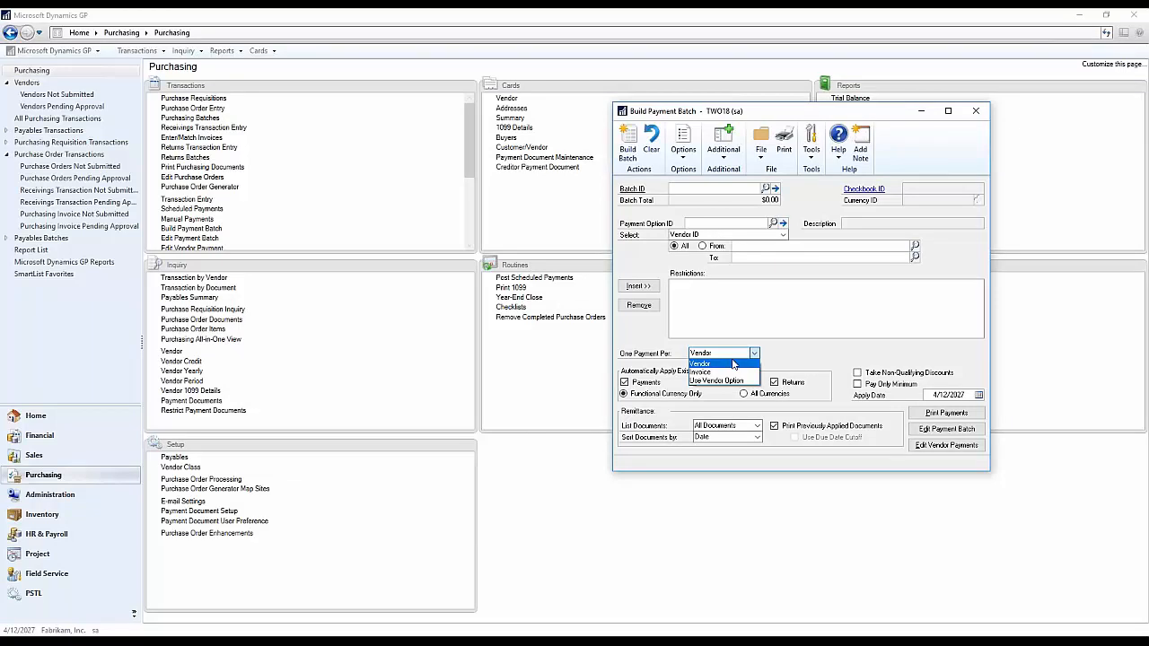
click(732, 381)
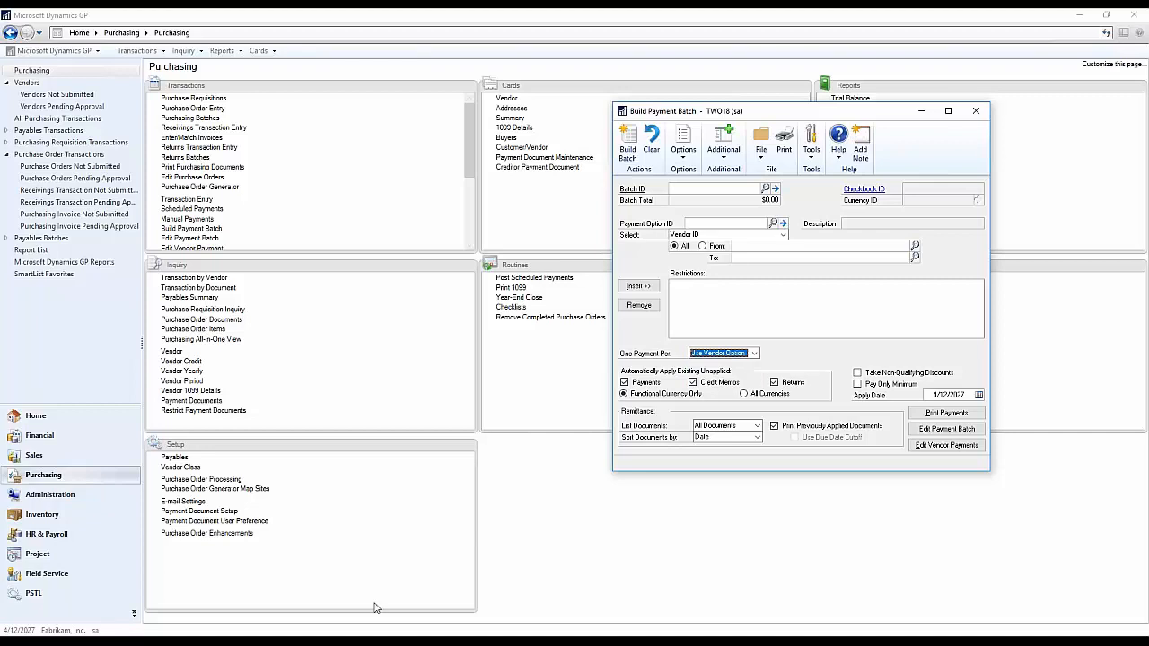
click(368, 641)
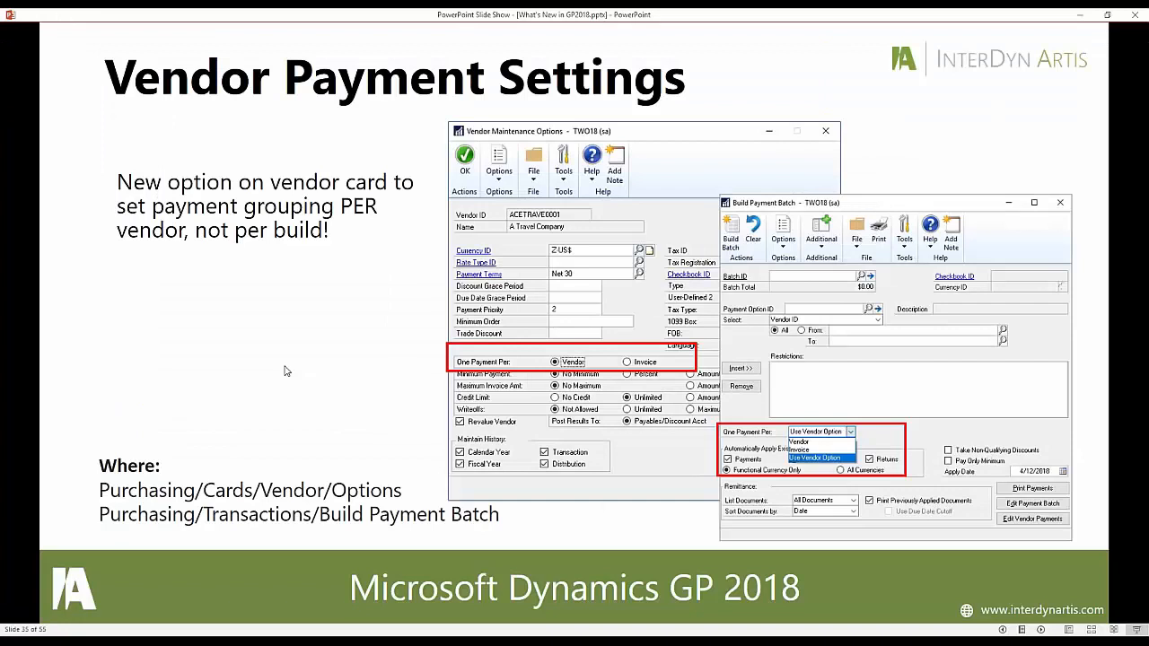
click(284, 371)
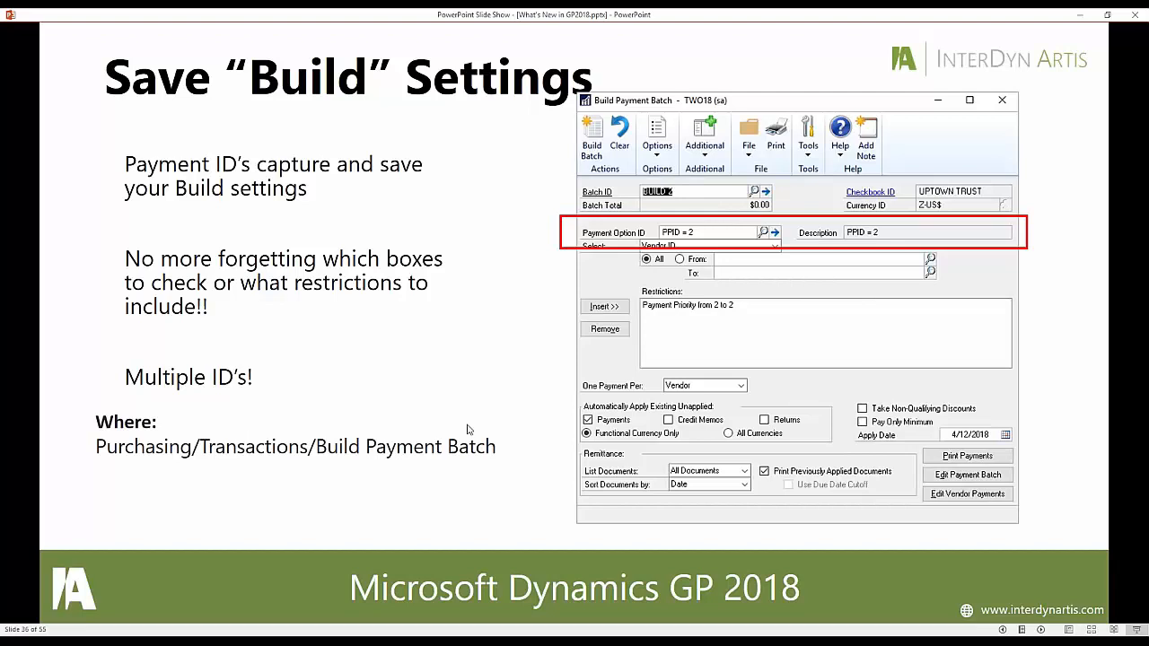
- Switch back to Microsoft Dynamics GP and load the saved payment option ID PPID = 2 into the payment batch build
click(593, 641)
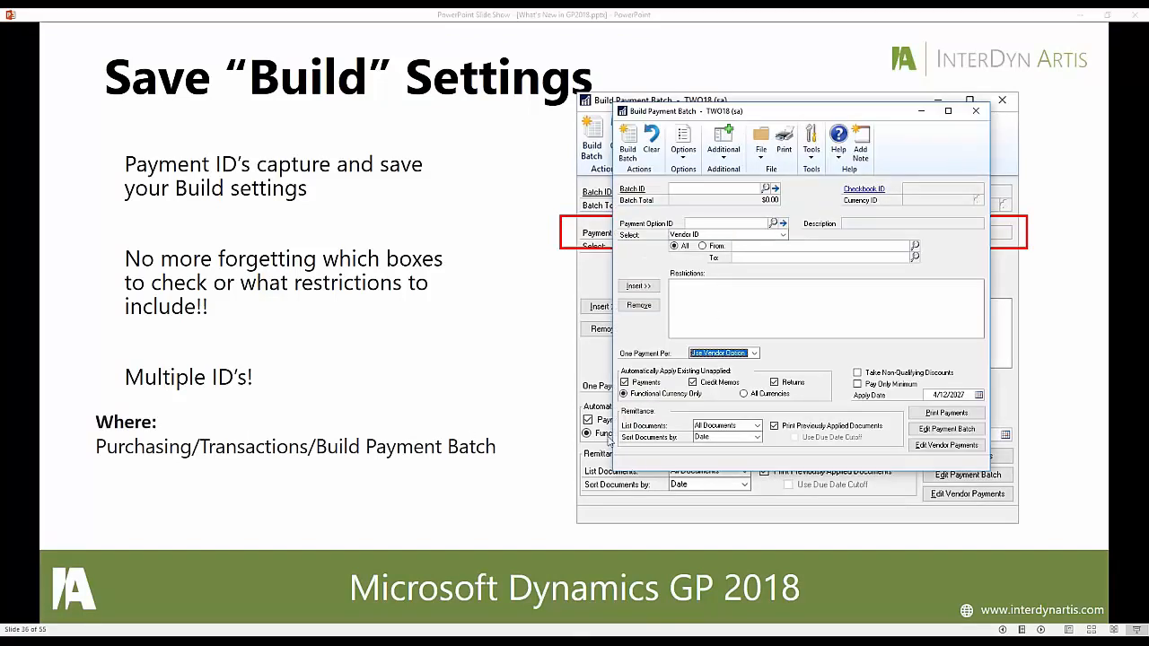
click(603, 642)
drag(646, 110, 332, 119)
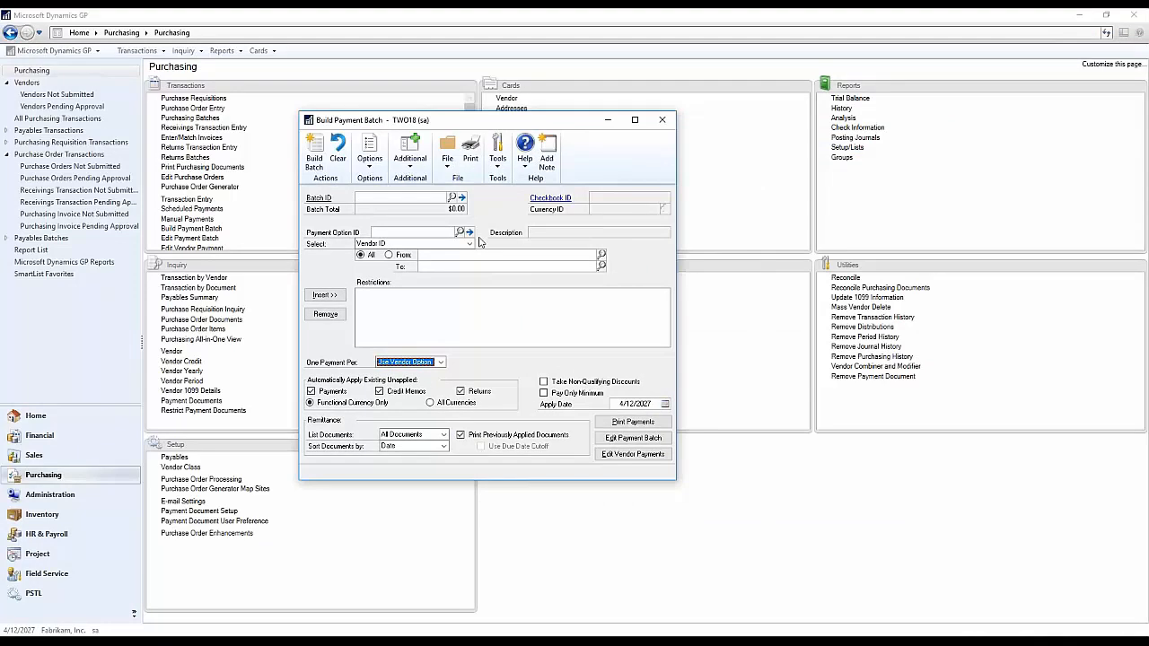
click(380, 393)
click(401, 232)
click(467, 233)
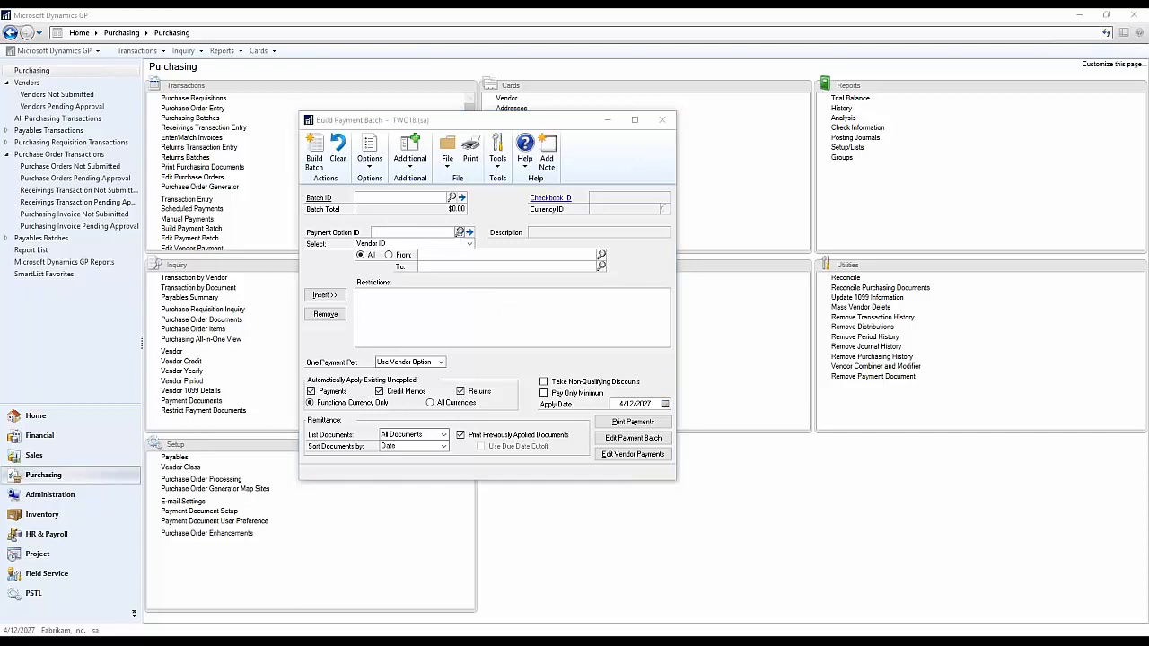
click(213, 205)
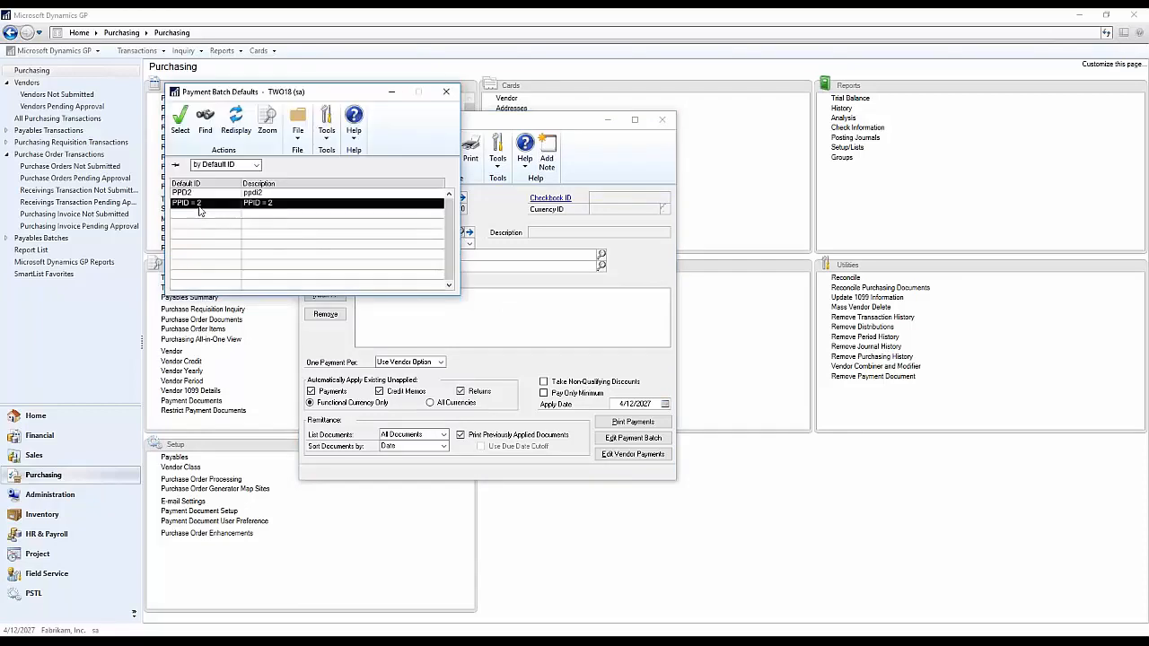
click(180, 124)
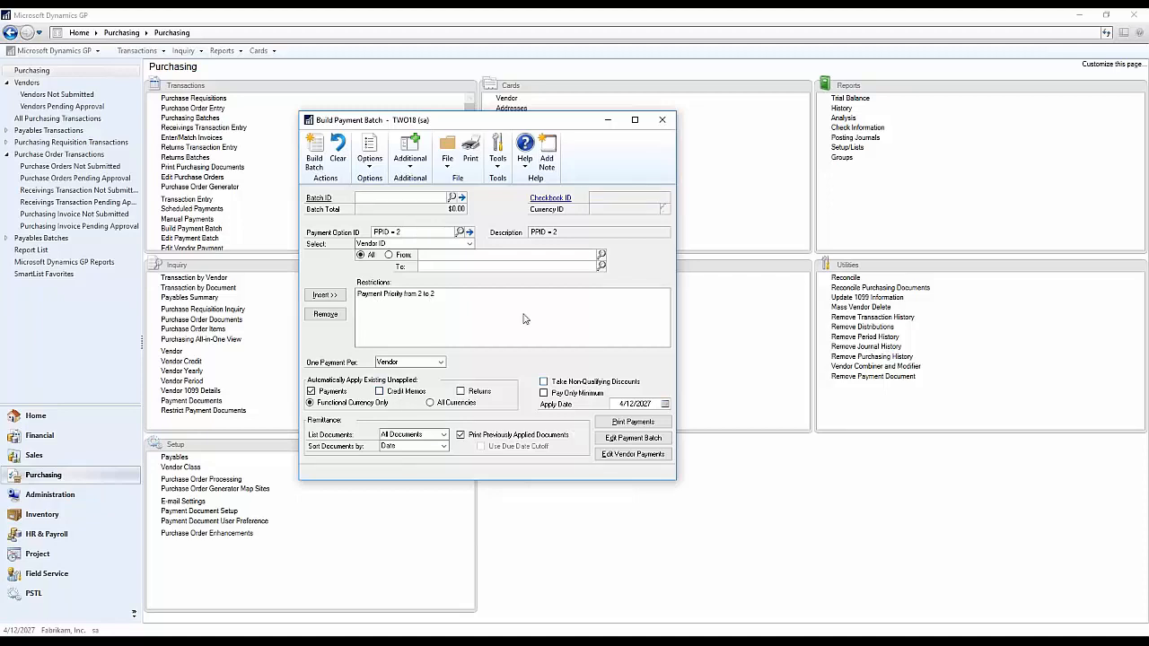
- Set One Payment Per to Use Vendor Option and disable automatic application of payments and printing of previously applied documents
click(402, 362)
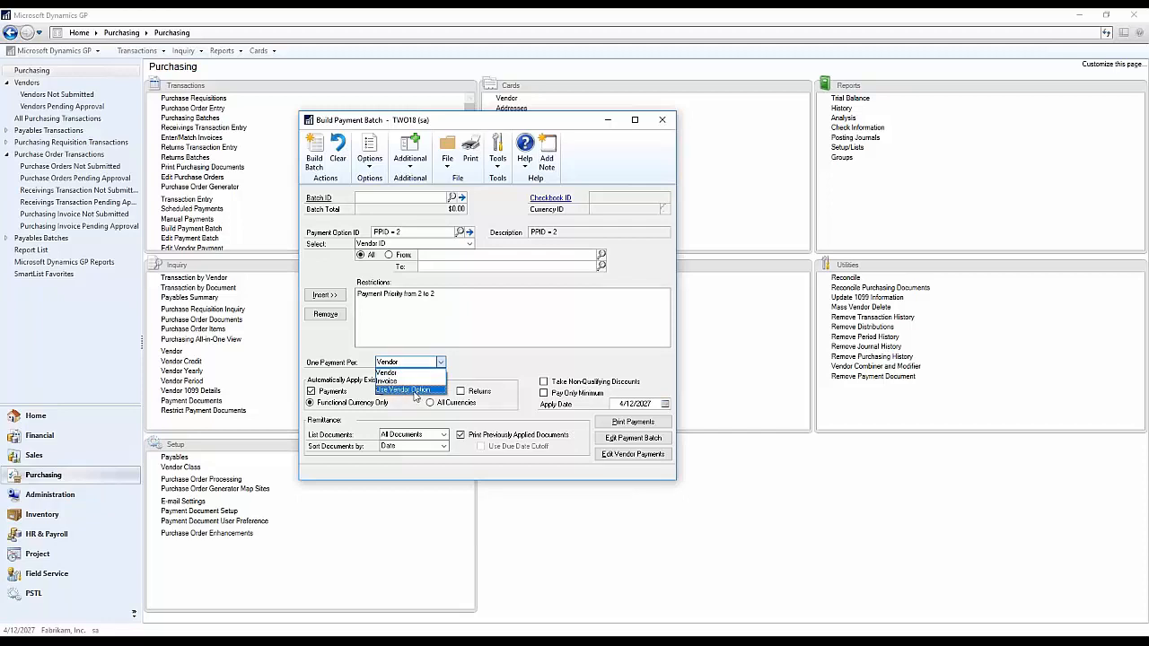
click(413, 391)
click(332, 395)
click(462, 436)
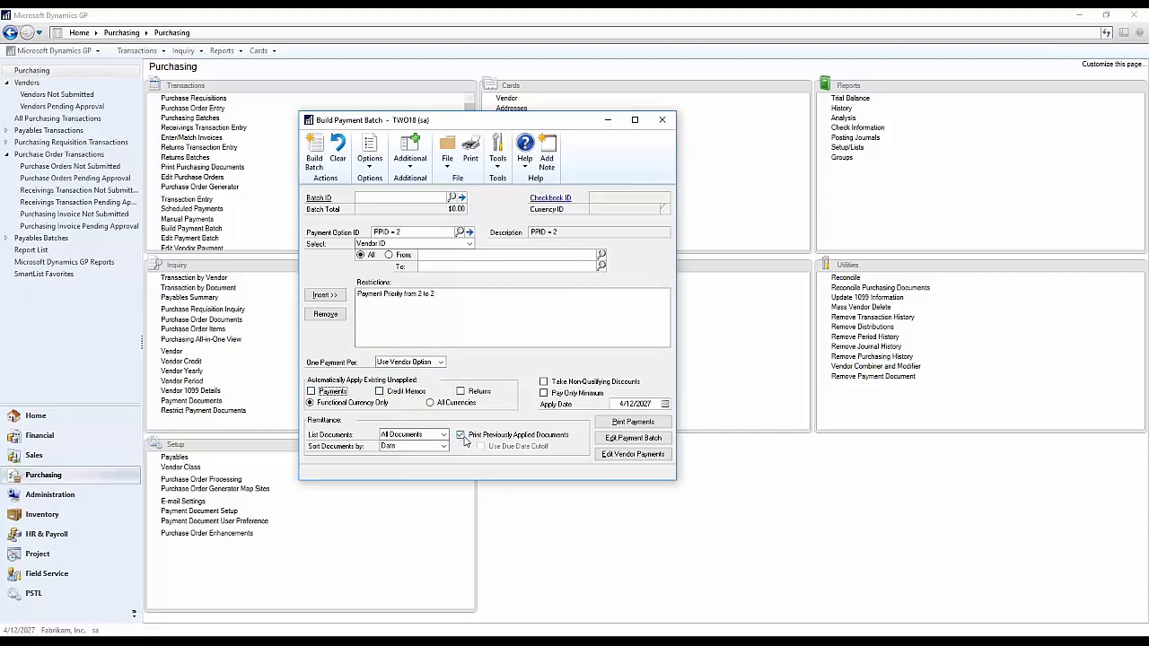
- Enter NEW as the payment option ID, save the pending changes to the current option, and create the new ID with description NEW
click(417, 232)
click(417, 232)
drag(418, 232, 365, 230)
text(NEW)
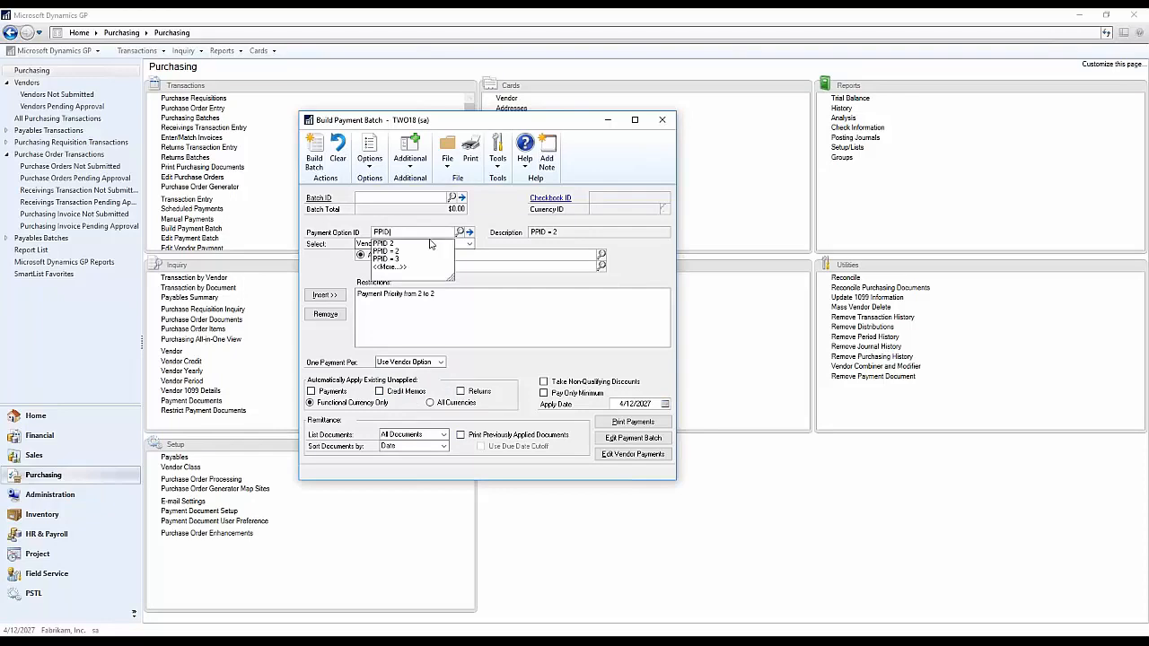
key(Tab)
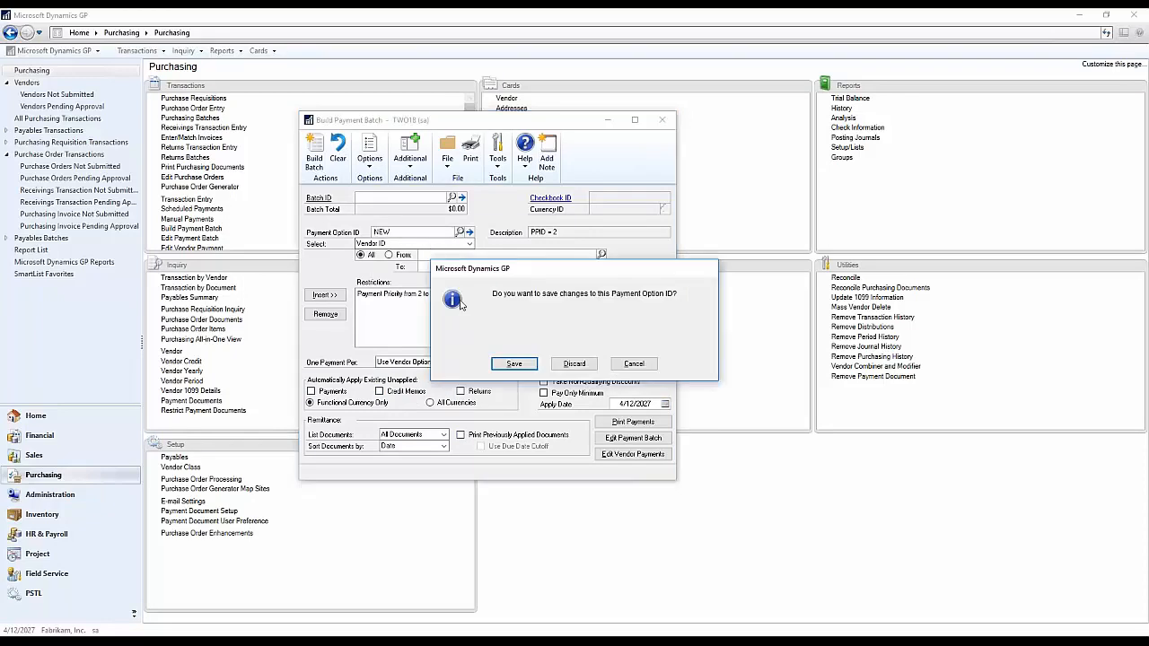
click(512, 362)
click(551, 364)
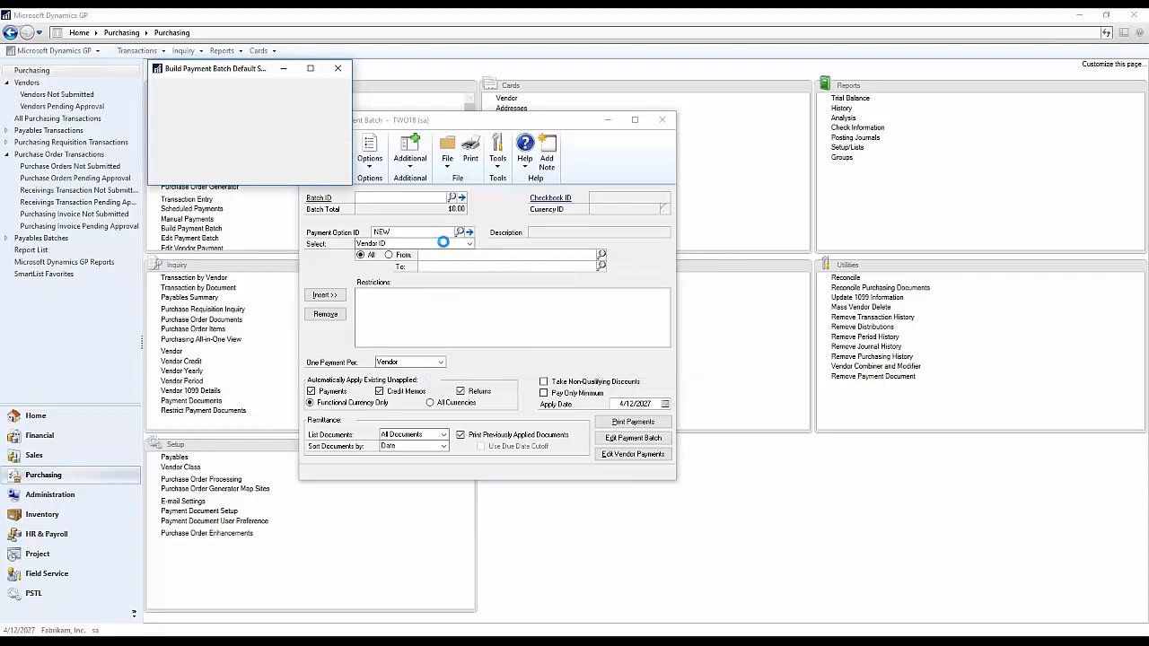
text(NEW)
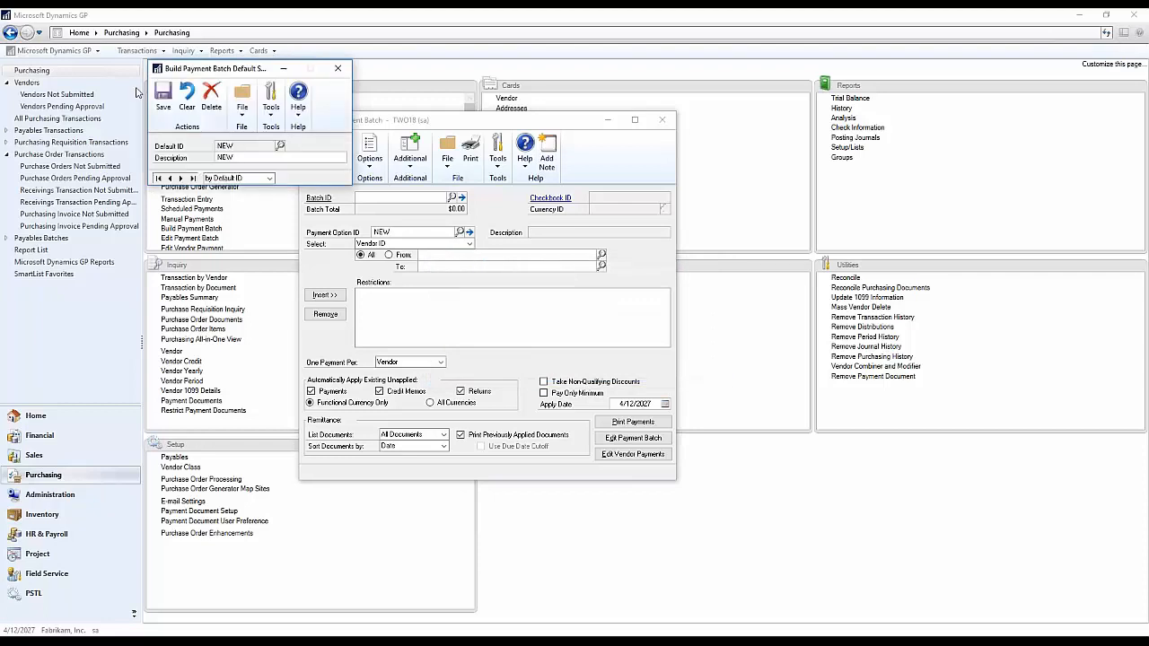
click(162, 95)
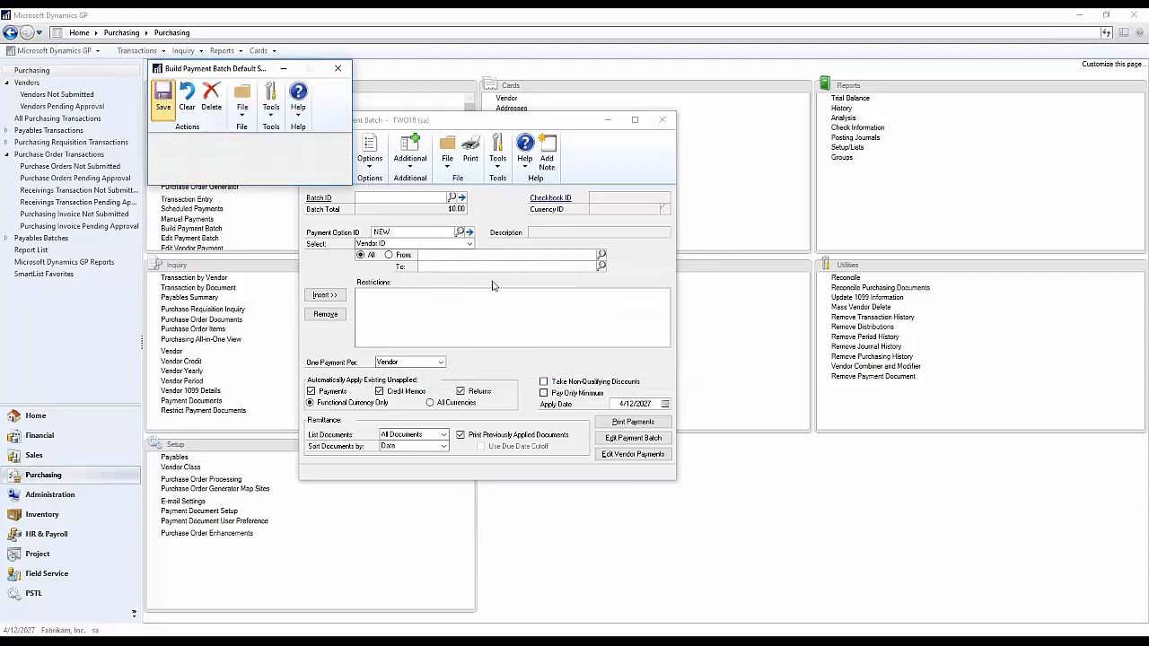
- Add a Payment Priority restriction from 3 to 3 to the NEW payment option
click(430, 244)
click(420, 280)
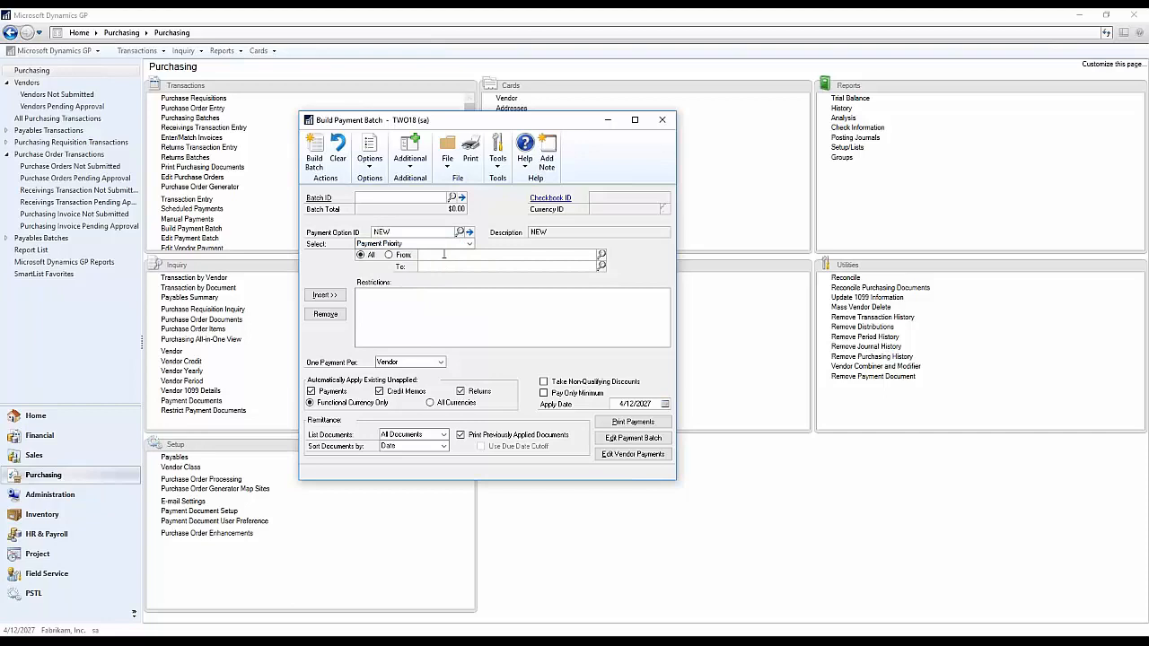
click(325, 295)
- Disable automatic application of payments, credit memos and returns, and exclude previously applied documents from the remittance
click(312, 392)
click(380, 391)
click(471, 395)
click(474, 437)
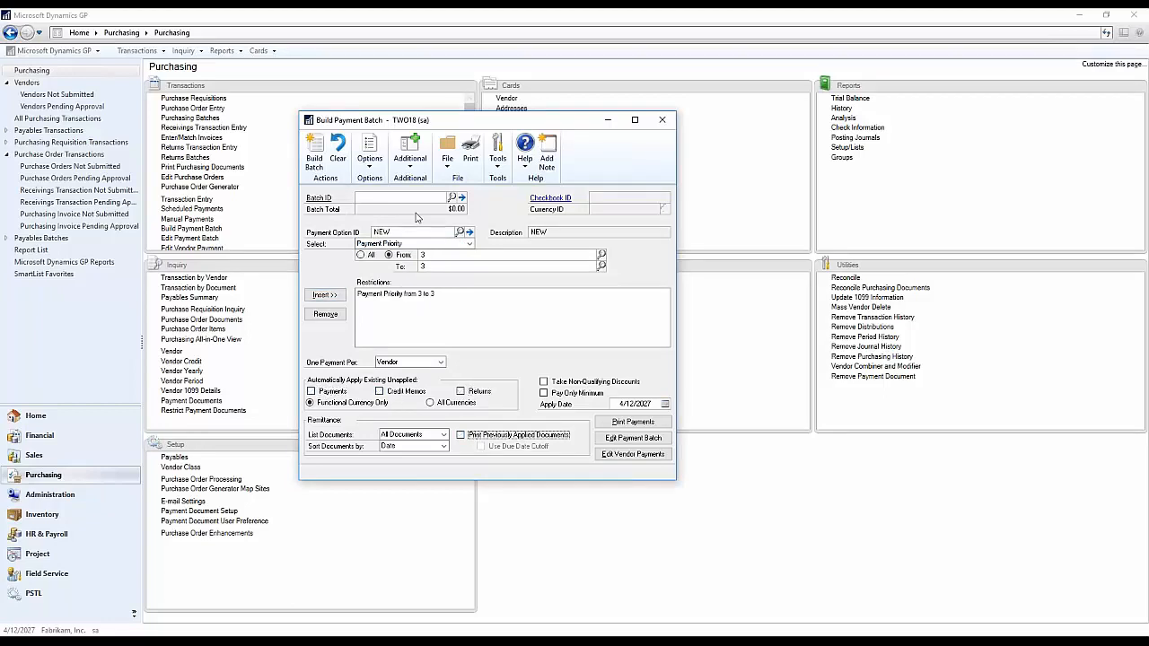
click(437, 231)
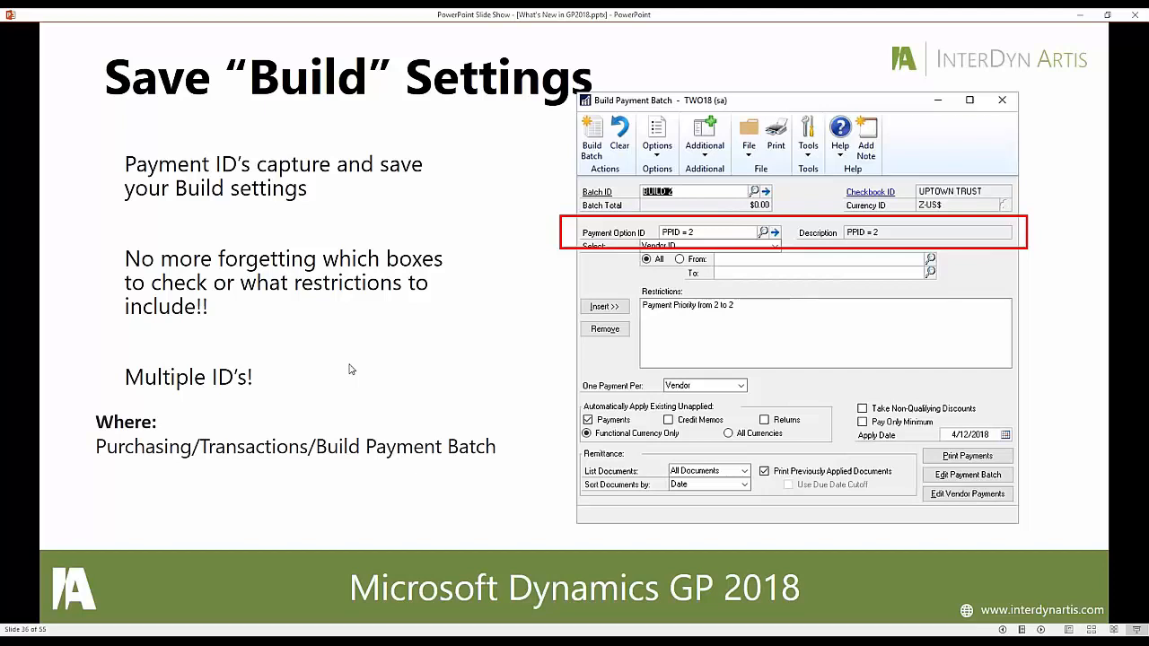
key(Right)
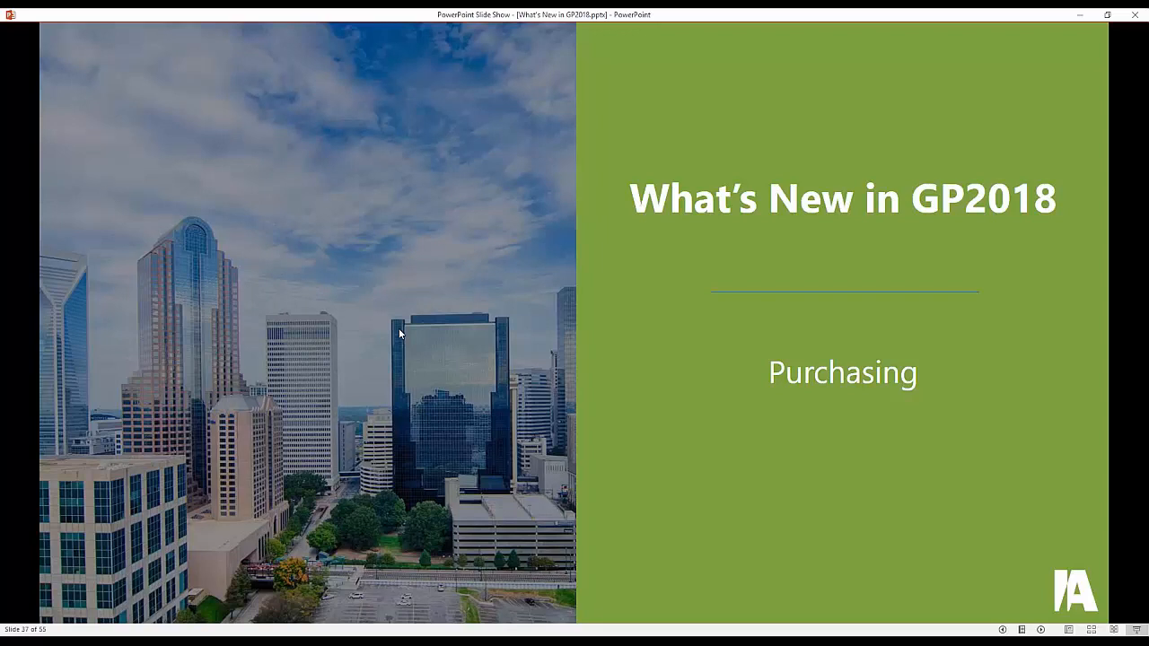
key(Right)
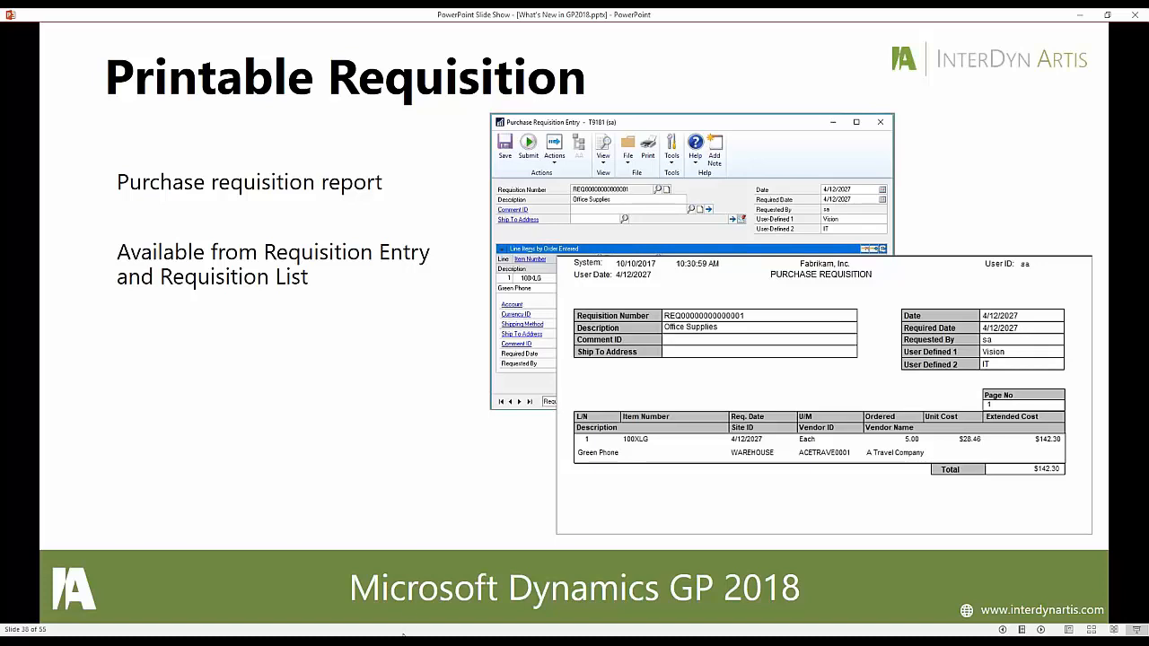
- Switch back to Microsoft Dynamics GP and print all requisitions in the Purchasing Requisition Transactions list to the screen
click(403, 641)
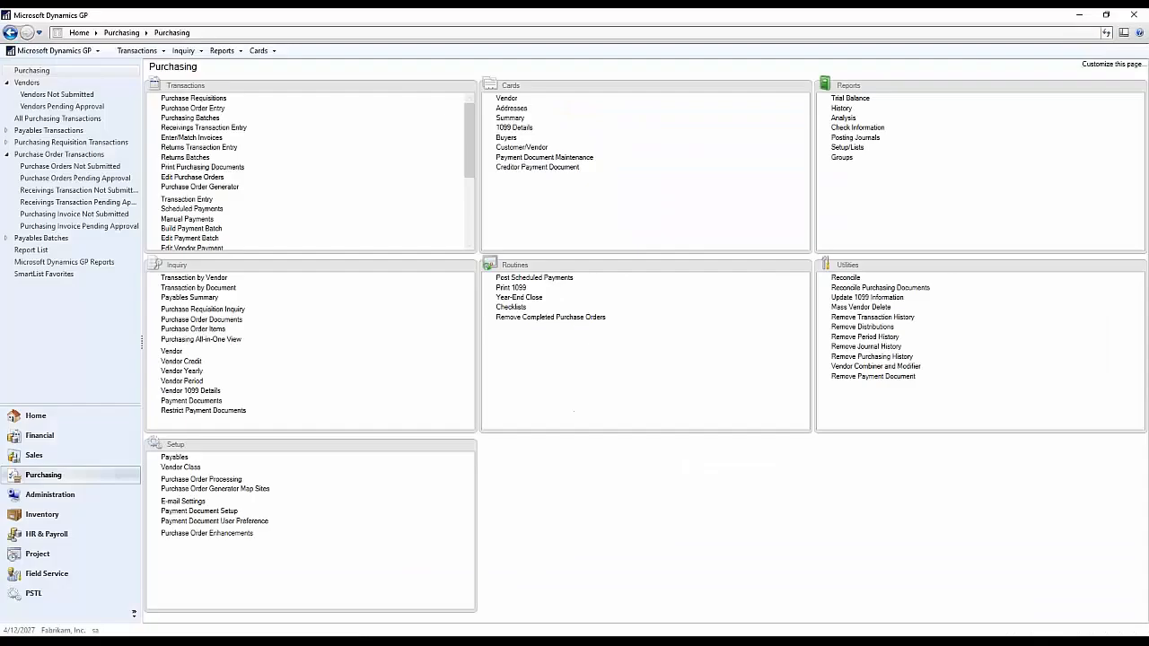
click(71, 480)
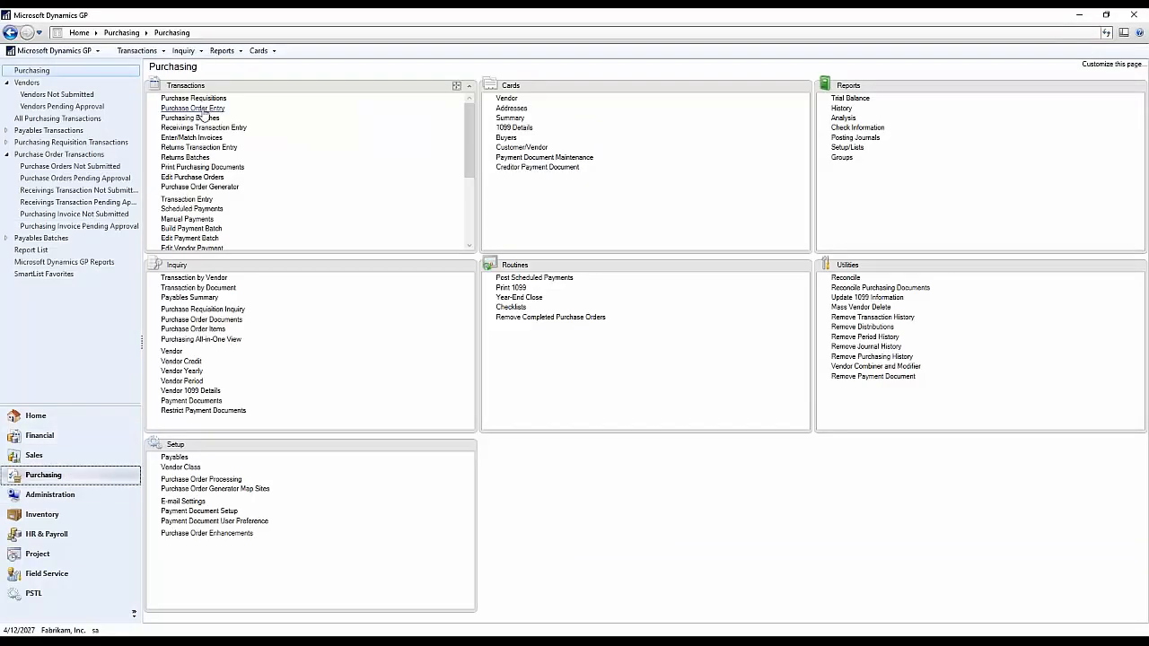
click(72, 142)
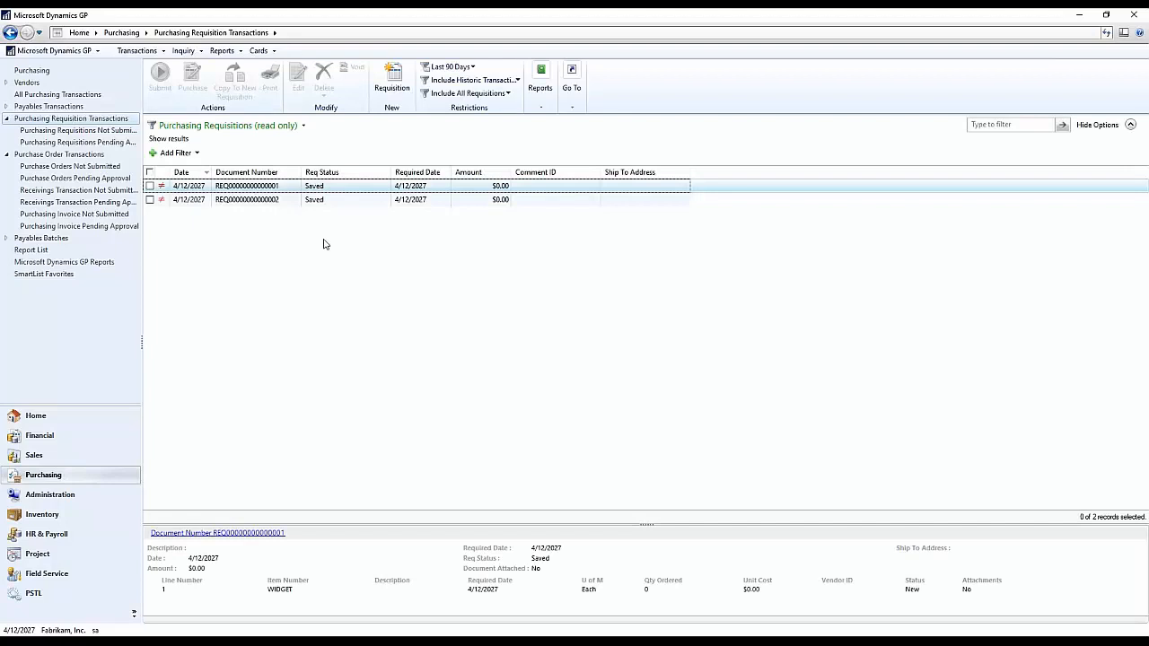
click(150, 173)
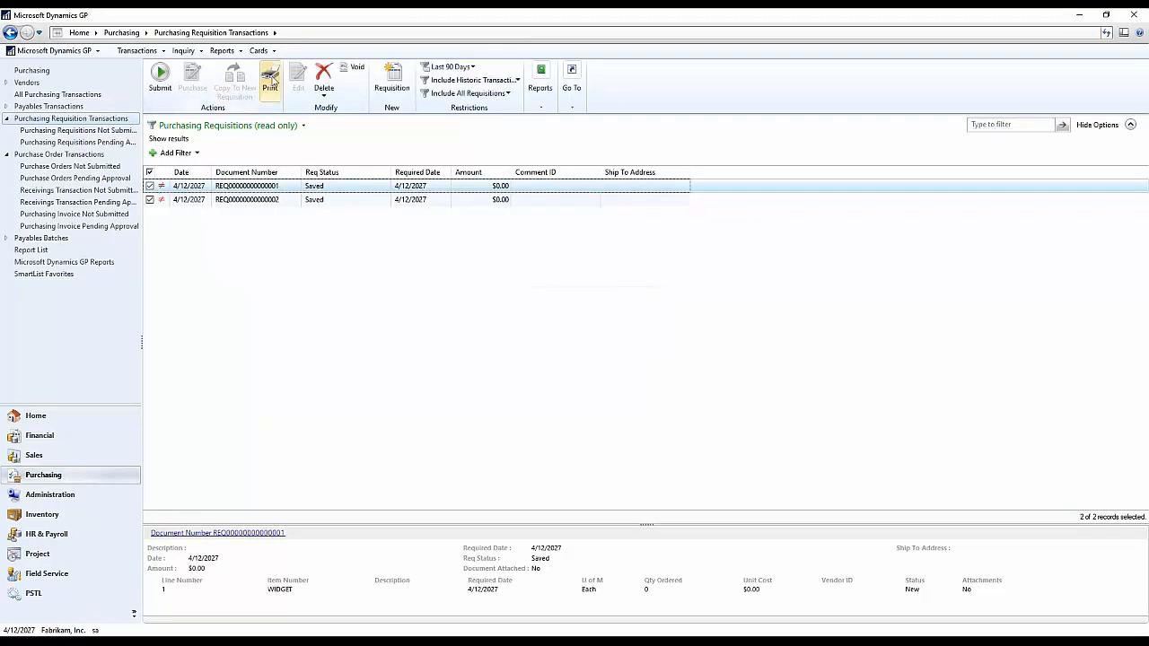
click(270, 81)
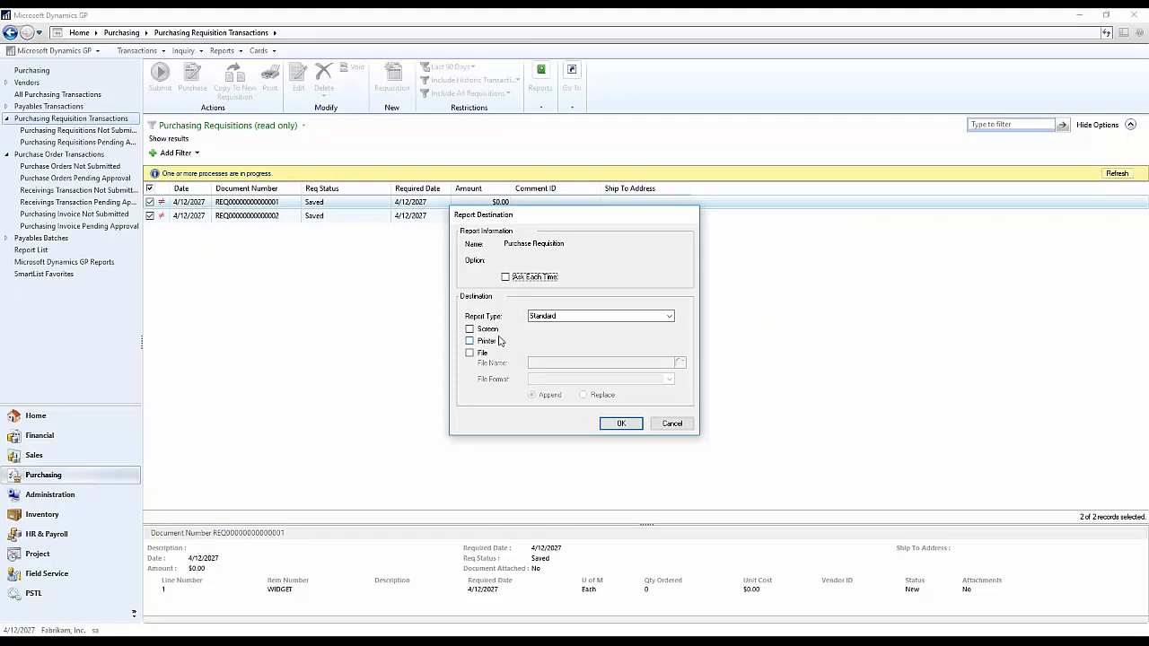
click(621, 423)
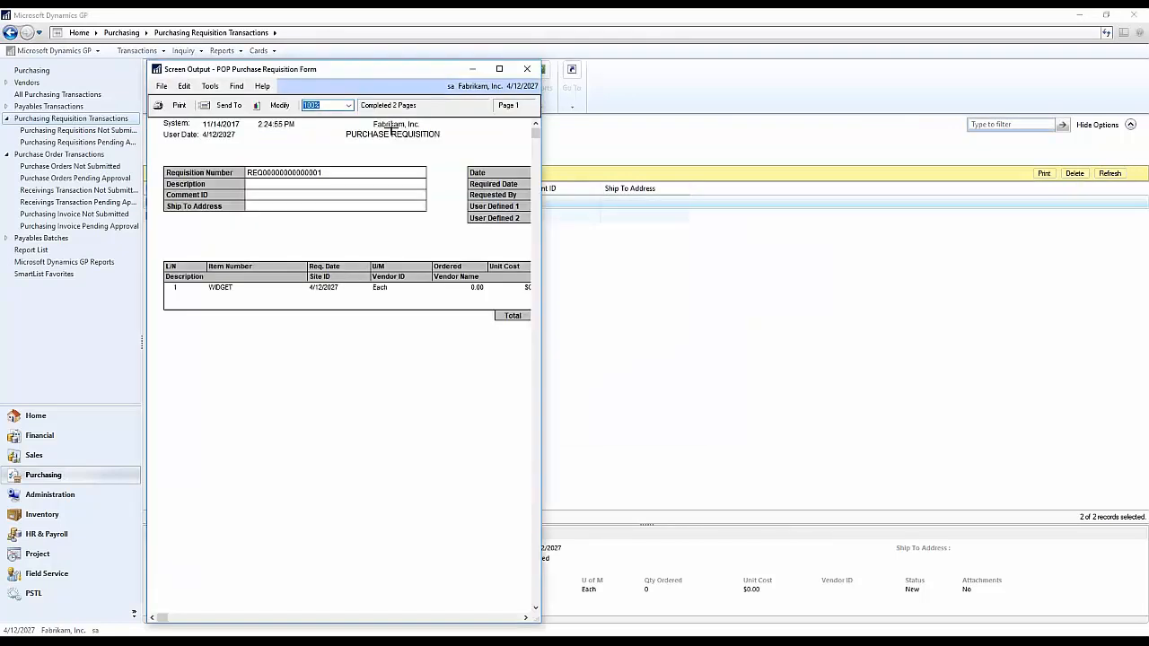
- Widen the Purchase Requisition report output, review both requisition pages, and close the report
drag(547, 124, 909, 126)
scroll(758, 371, down, 2)
scroll(758, 371, up, 5)
scroll(739, 365, down, 3)
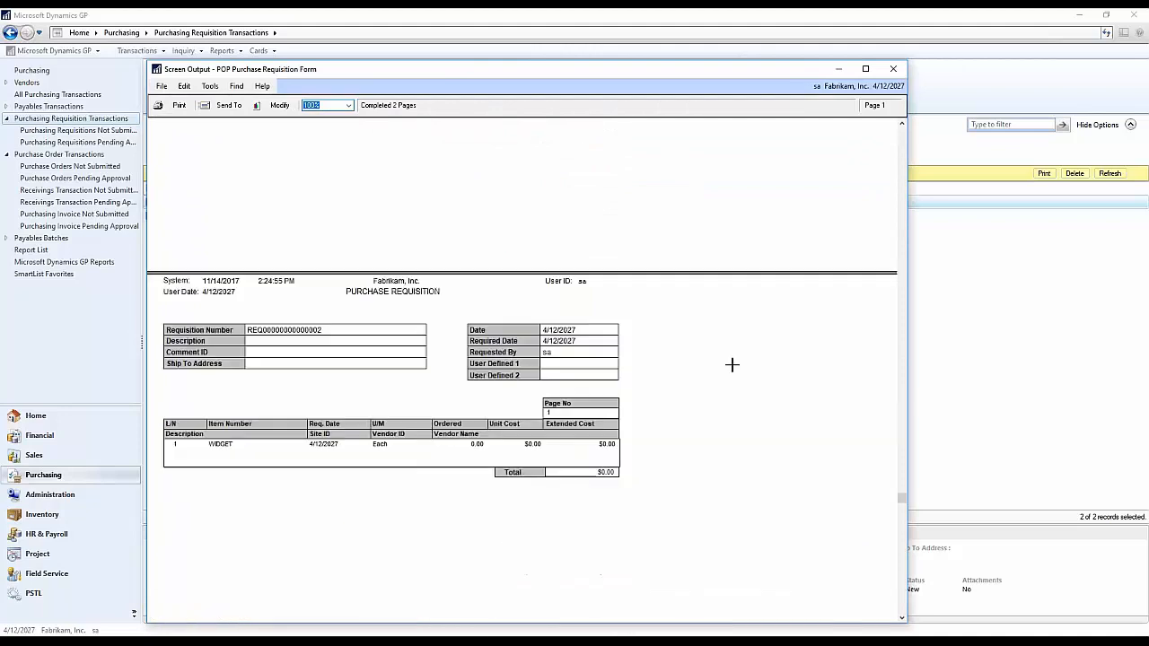
scroll(732, 365, down, 4)
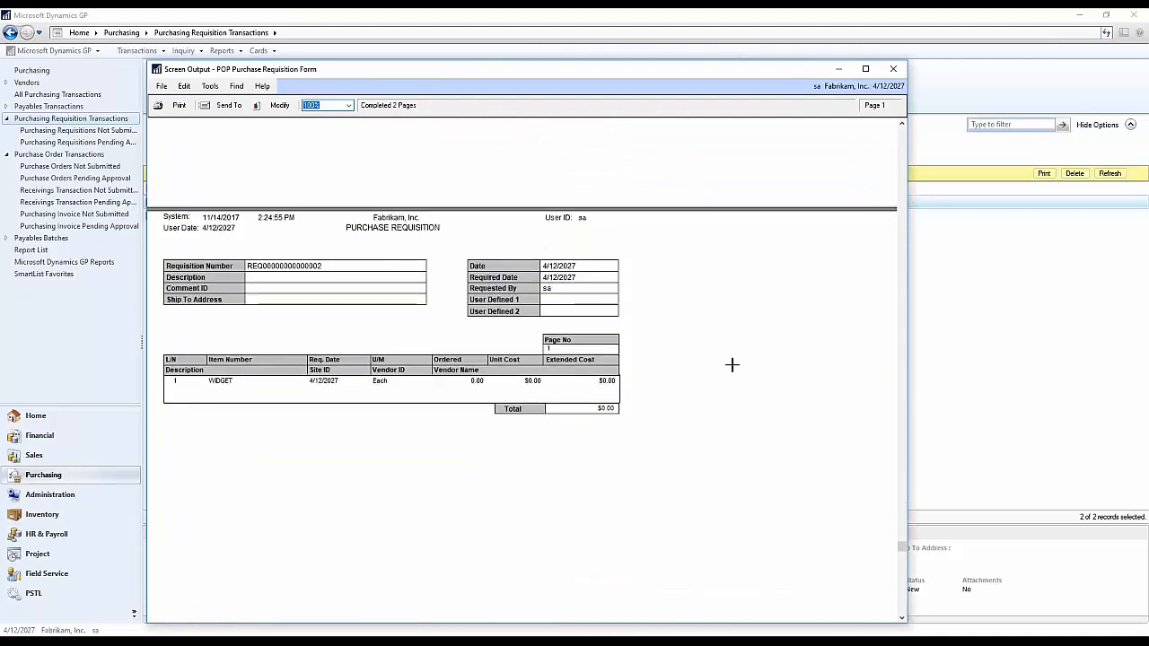
click(895, 70)
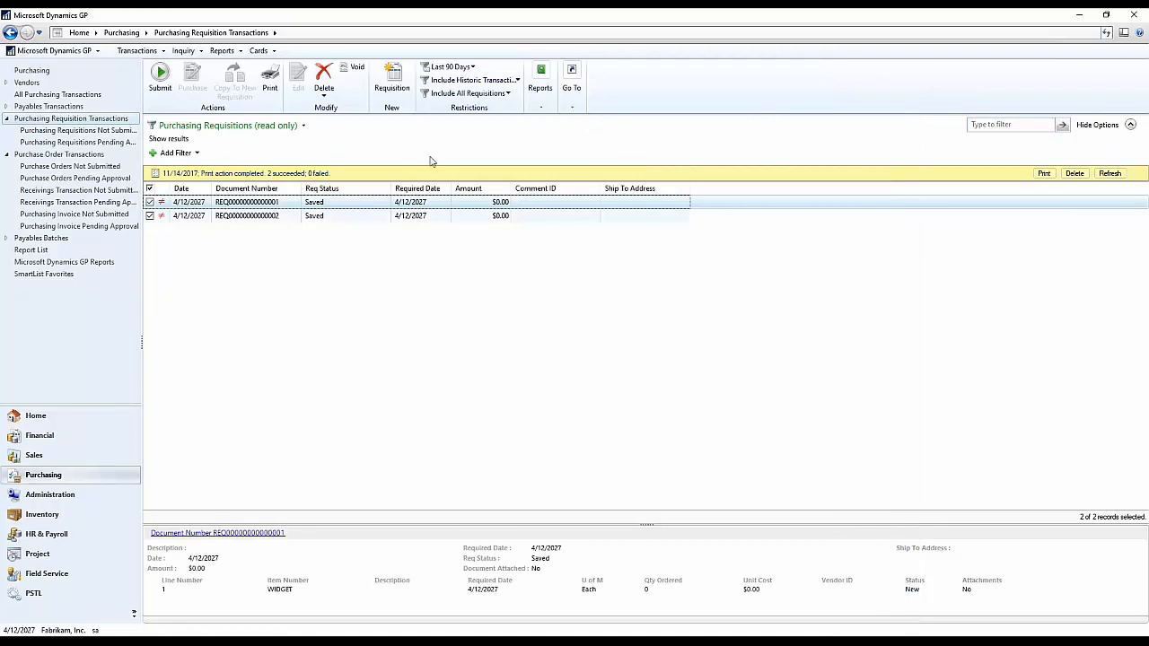
- Switch to the PowerPoint slide show and advance through the Inform Requestor of PO # slide to the PO Generator List slide
click(294, 641)
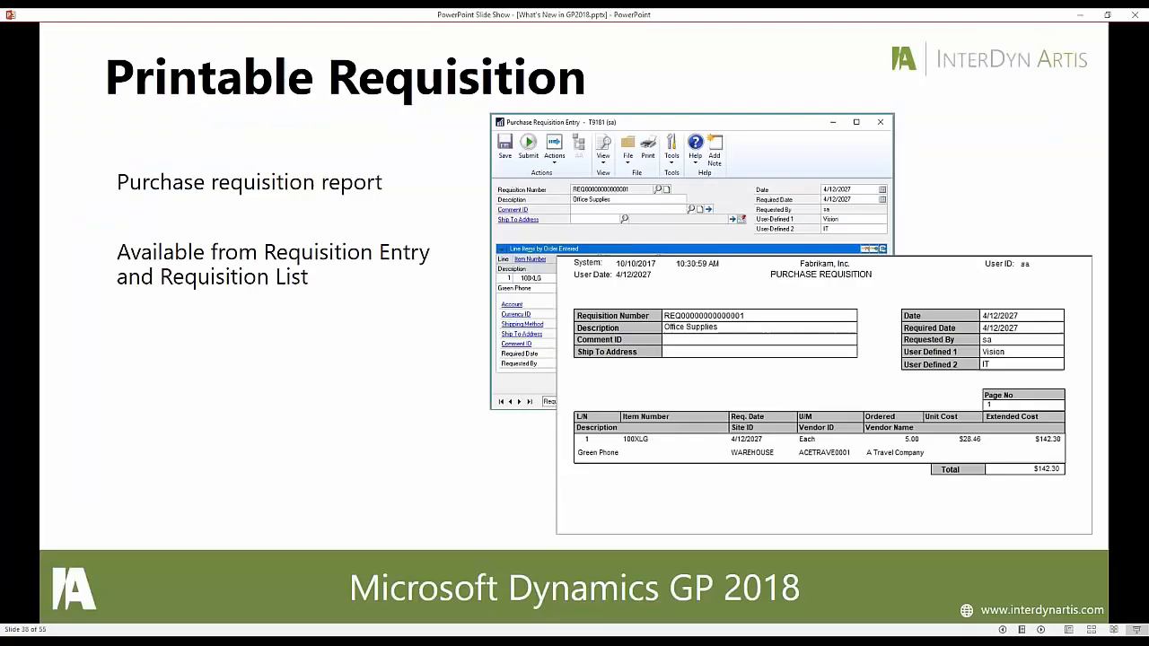
click(306, 360)
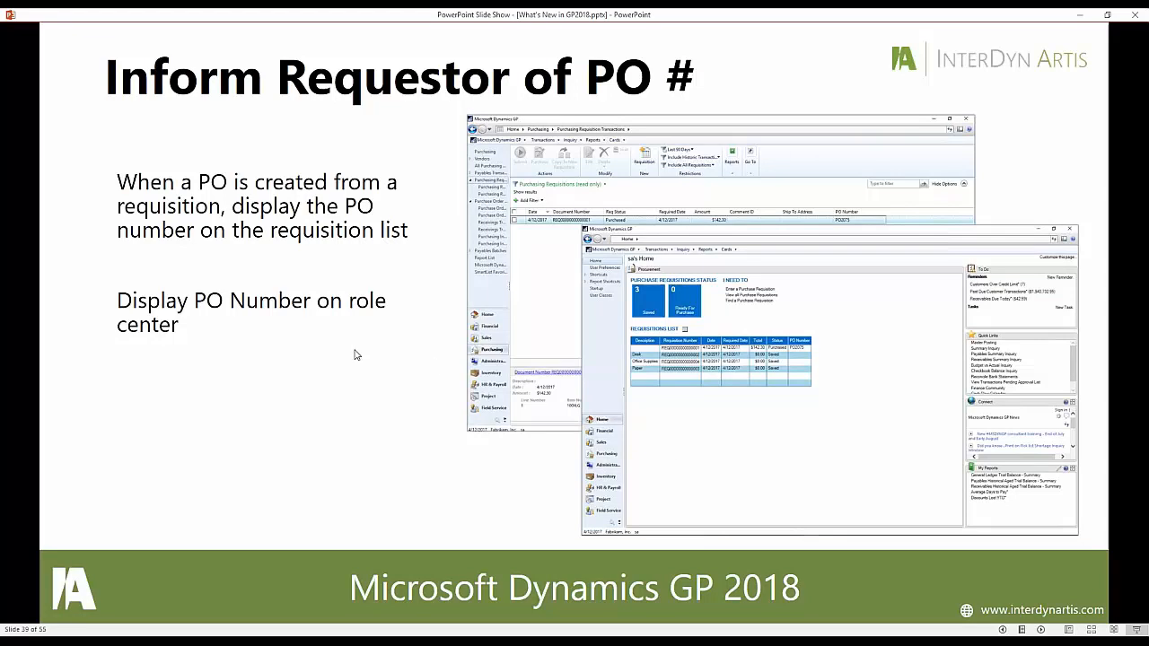
click(320, 351)
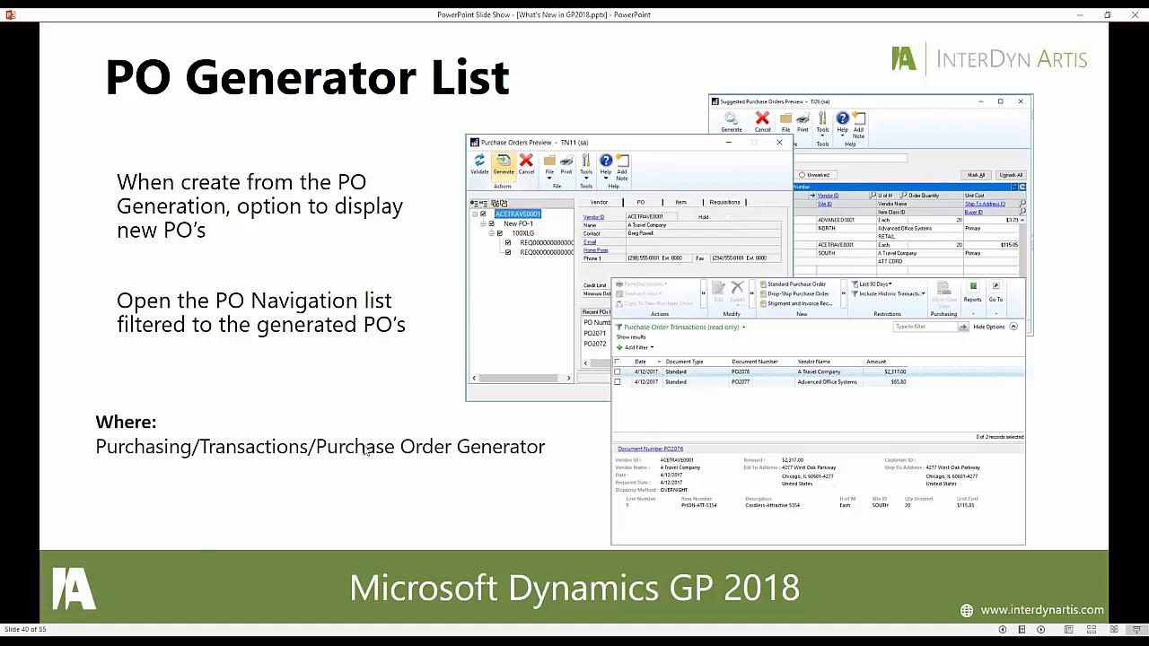
- Switch back to Microsoft Dynamics GP and generate suggested purchase orders from the Purchasing area with all items, sites, buyers and vendors included
click(388, 640)
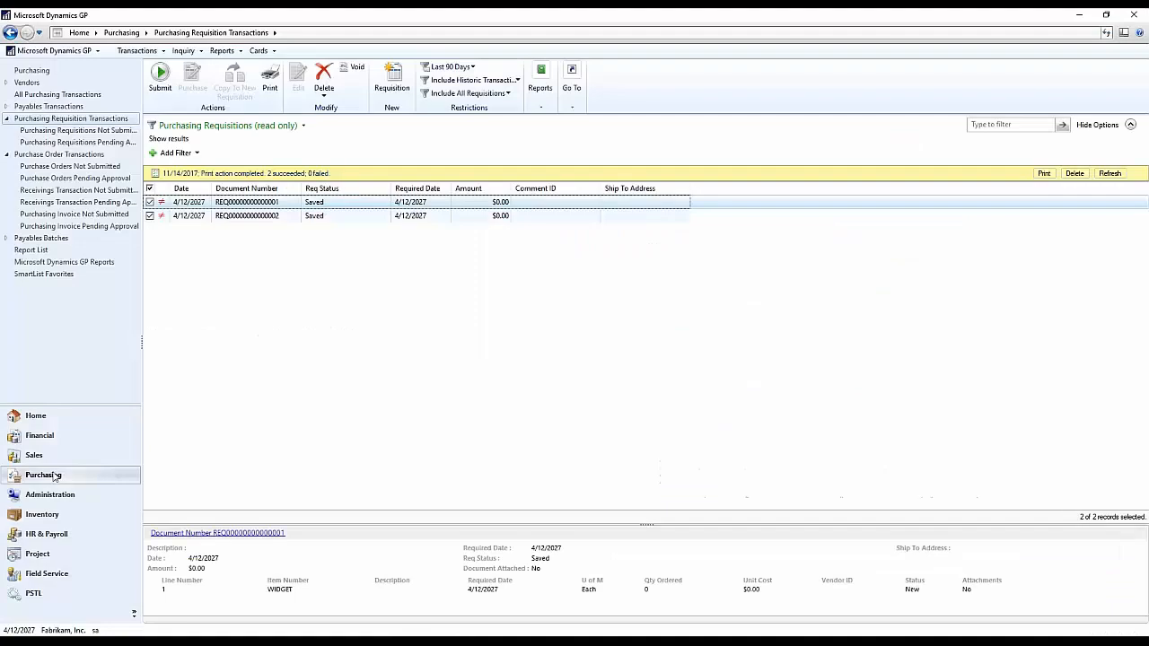
click(34, 71)
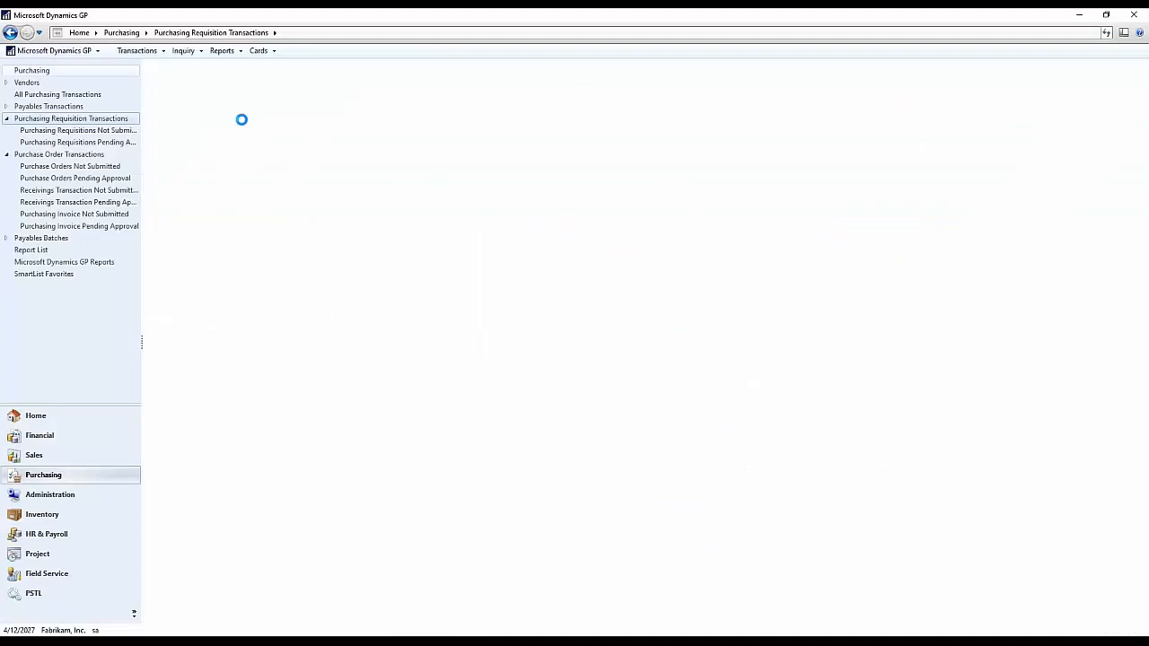
click(207, 189)
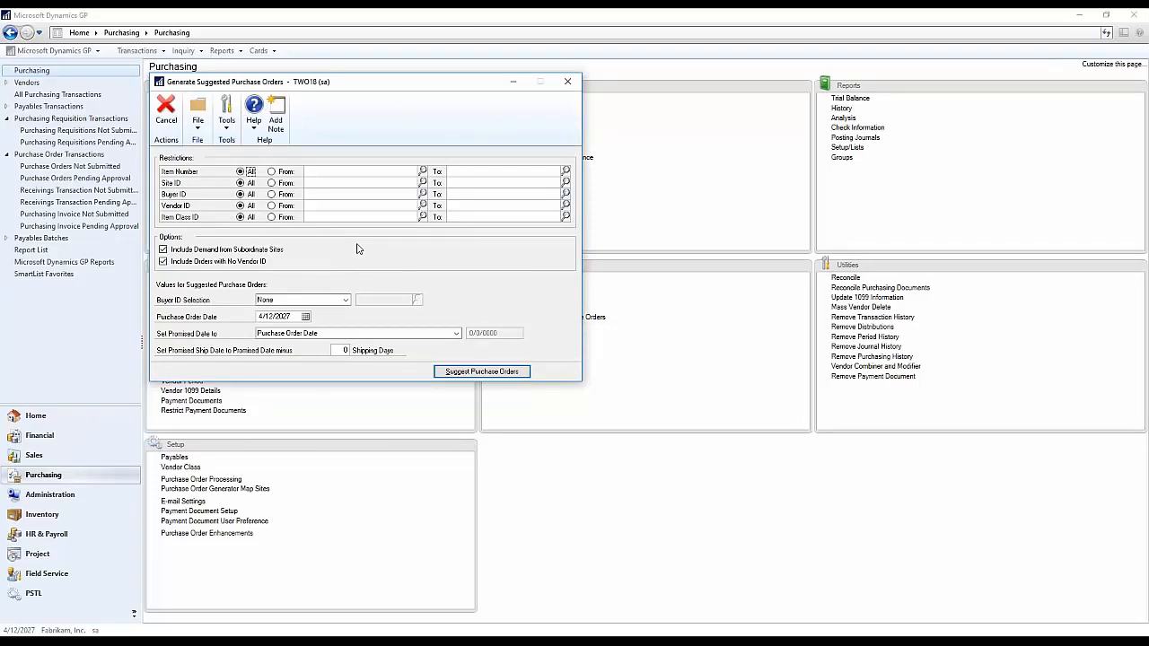
click(456, 370)
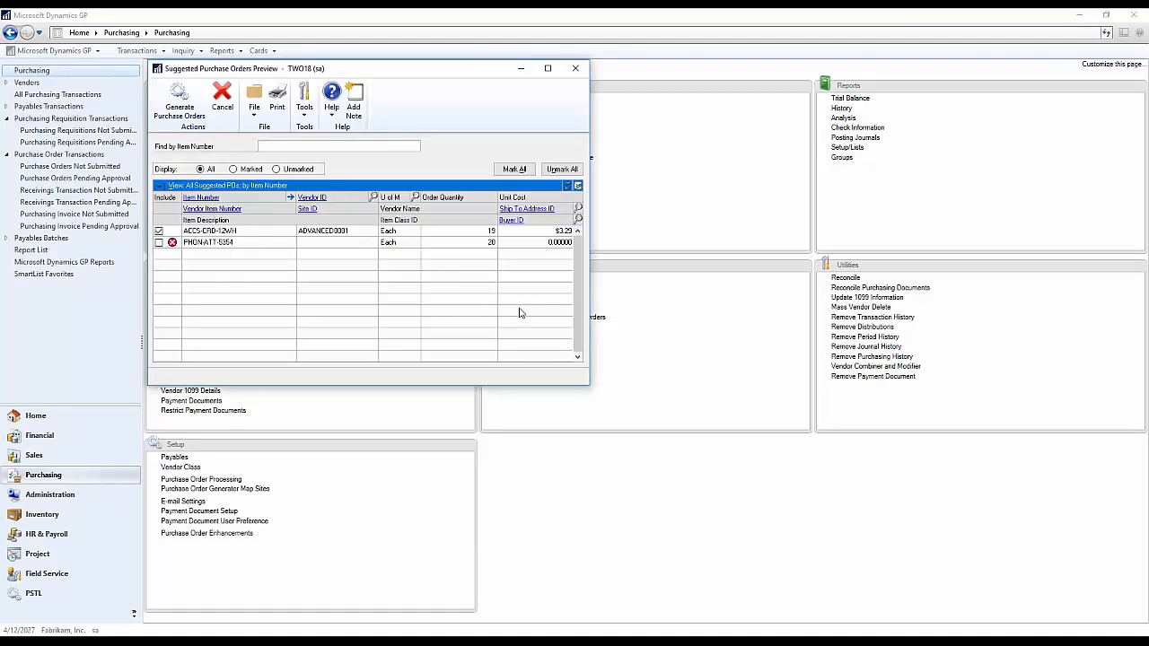
- Expand the suggested order line details, copy vendor ID ADVANCED0001 to the PHON-ATT-5354 line, and include that line
click(490, 242)
click(578, 186)
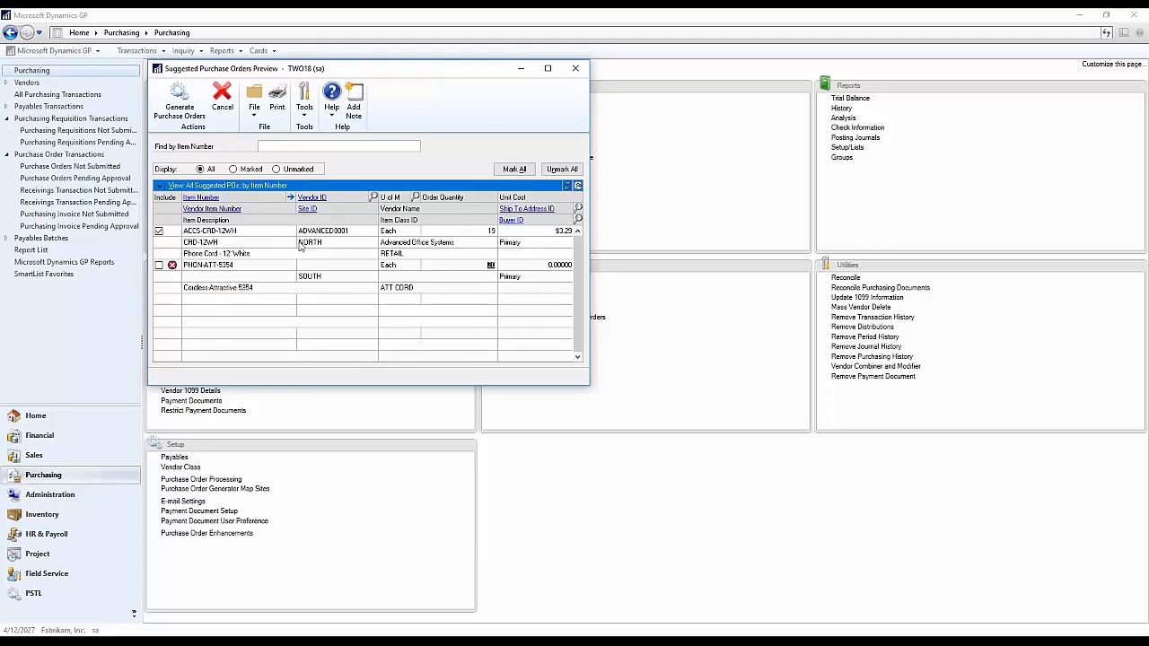
double_click(332, 234)
key(ctrl+c)
click(317, 265)
key(ctrl+v)
key(Tab)
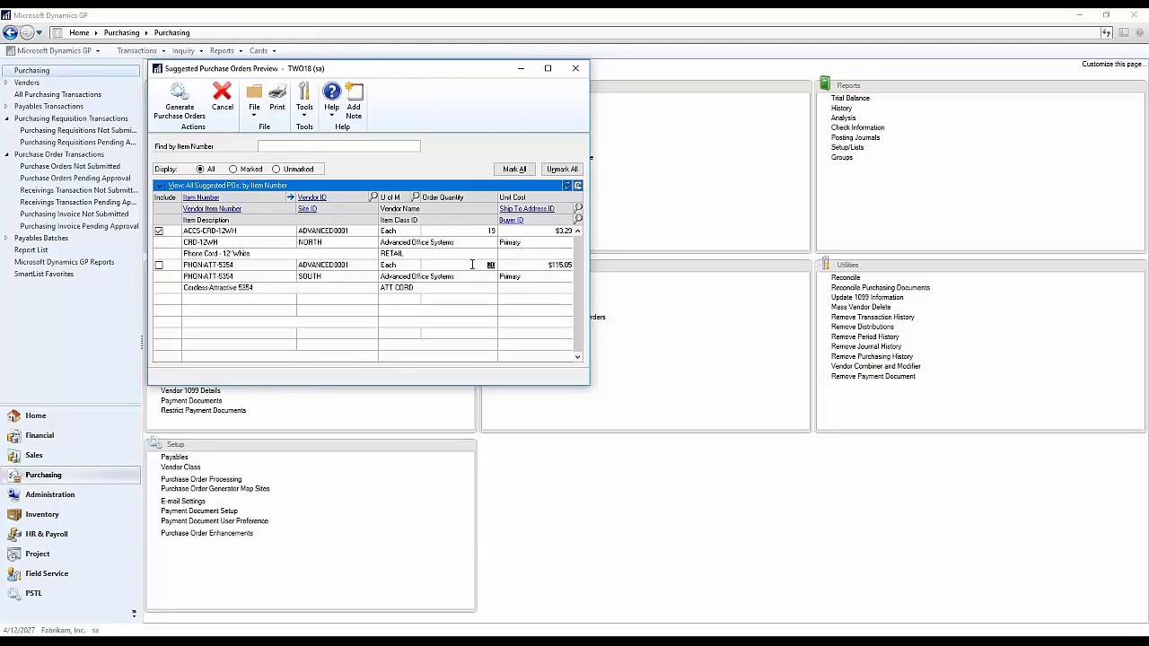
click(159, 265)
- Generate the purchase orders from the included lines, print the Purchase Orders Generated report to the screen, and close it
click(180, 110)
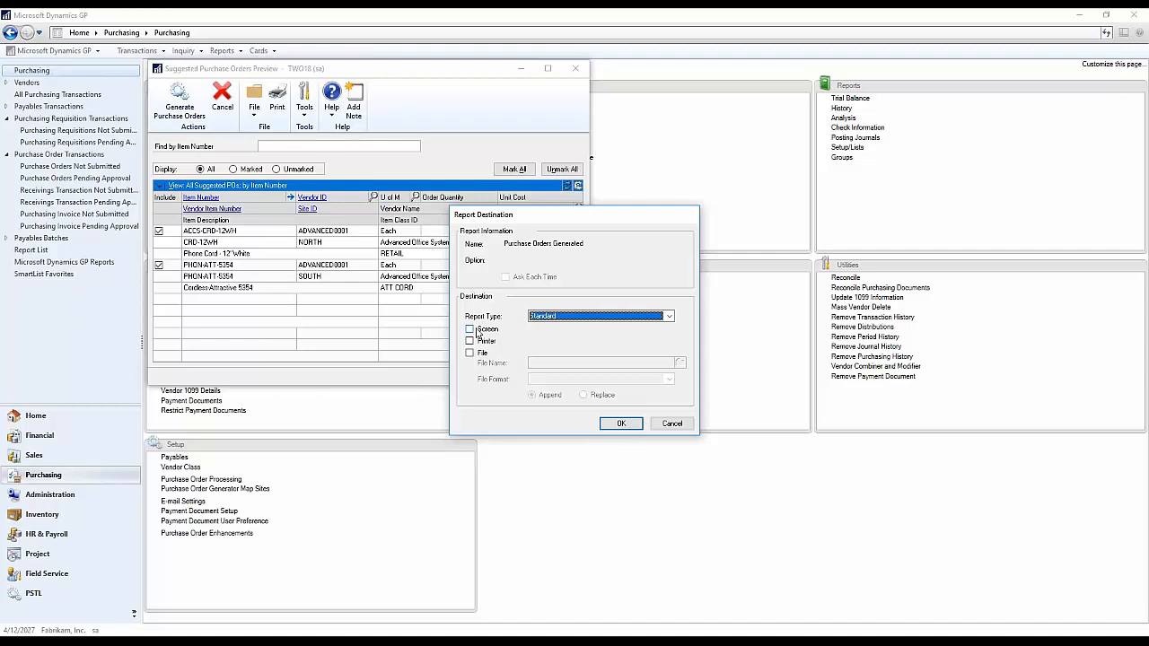
click(470, 330)
click(621, 424)
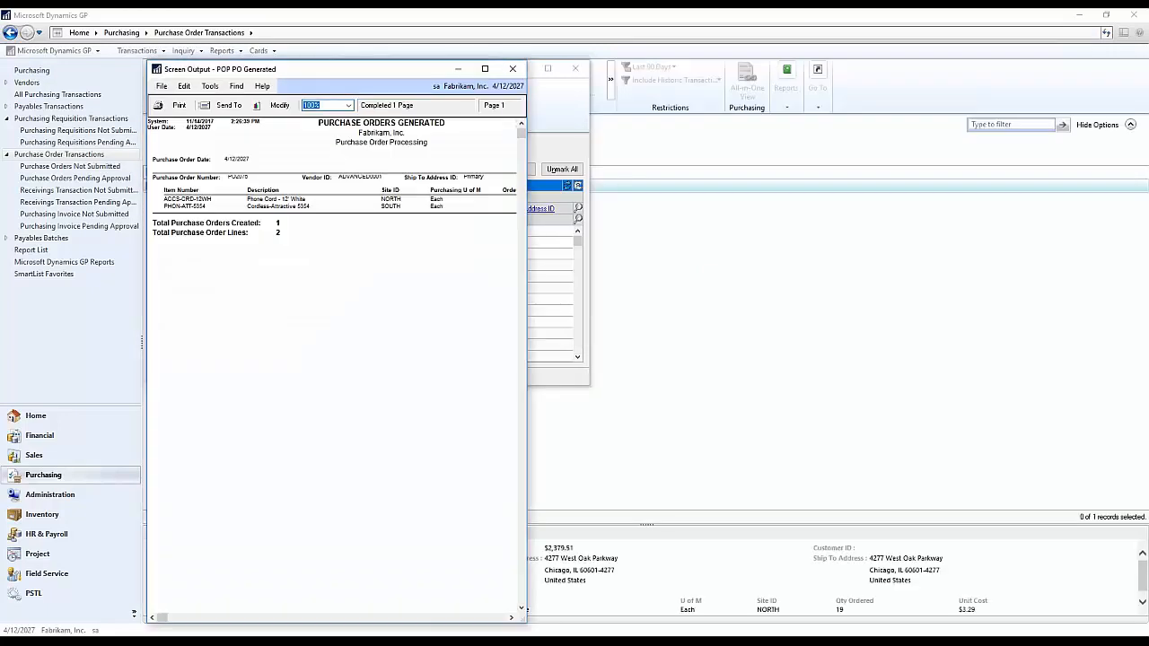
click(513, 69)
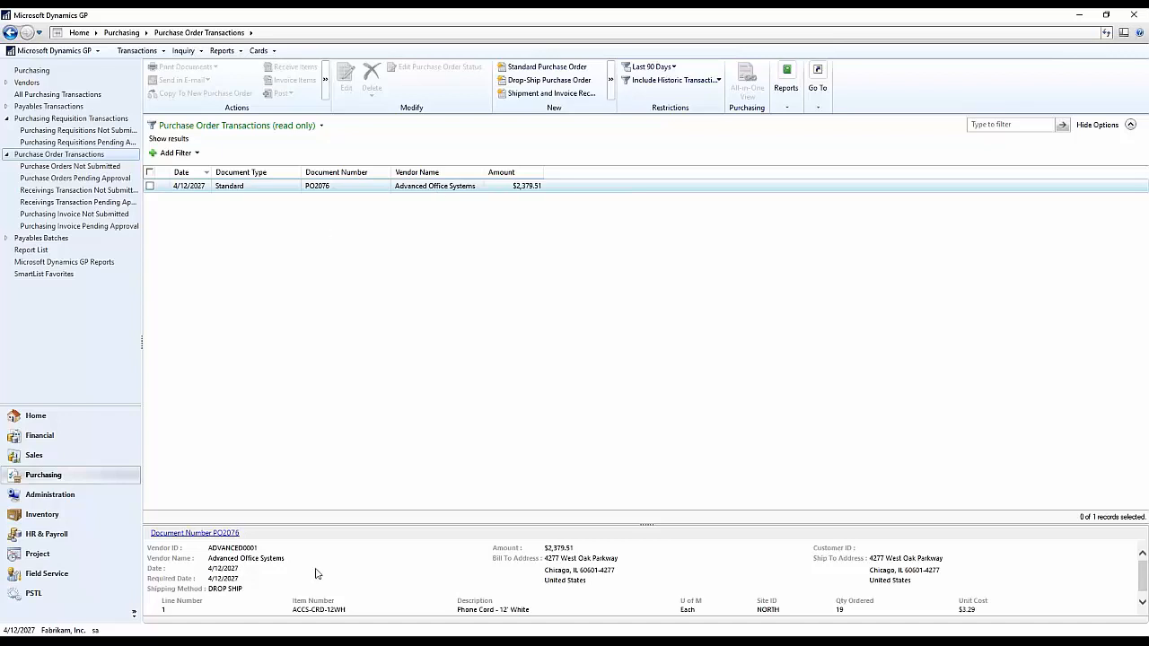
- Switch to the PowerPoint slide show and advance to the Workflow section slide
key(alt+Tab)
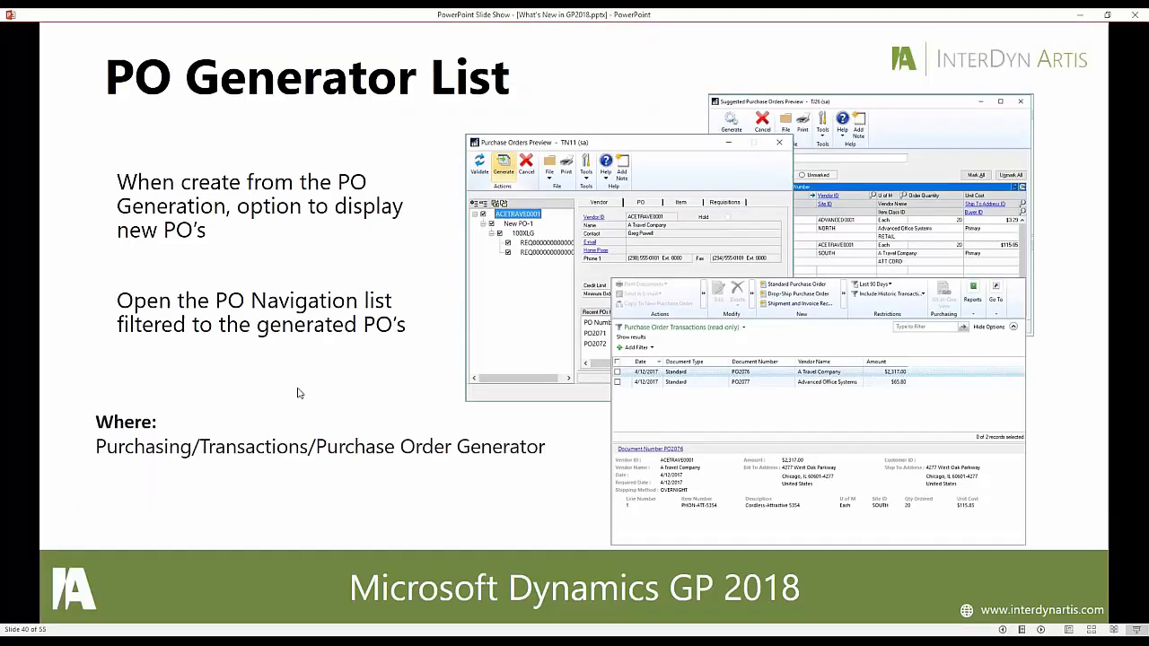
key(Right)
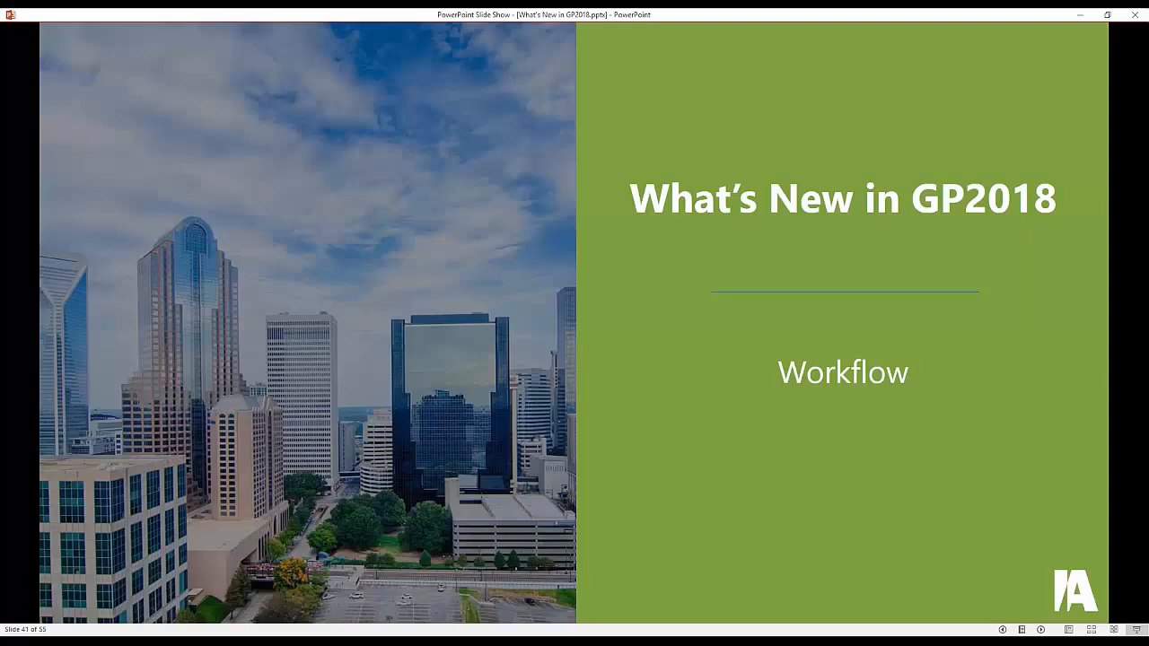